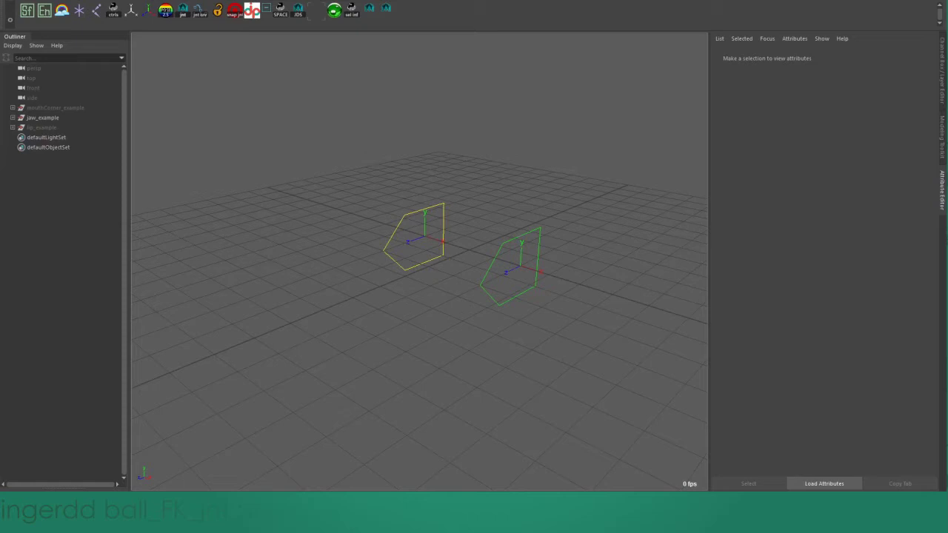
Step: Select the default jaw control and set its X rotation to 45
left_click(443, 238)
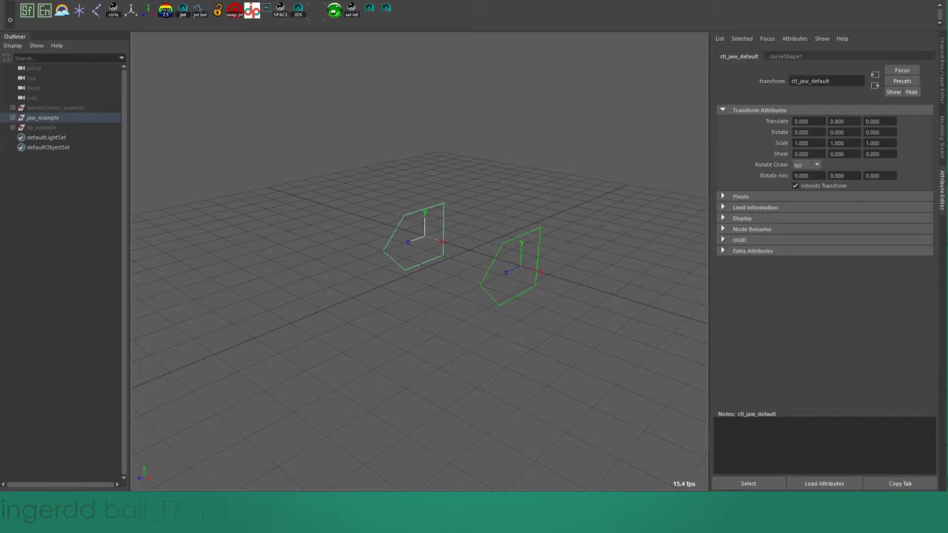
scroll(419, 261, "up", 2)
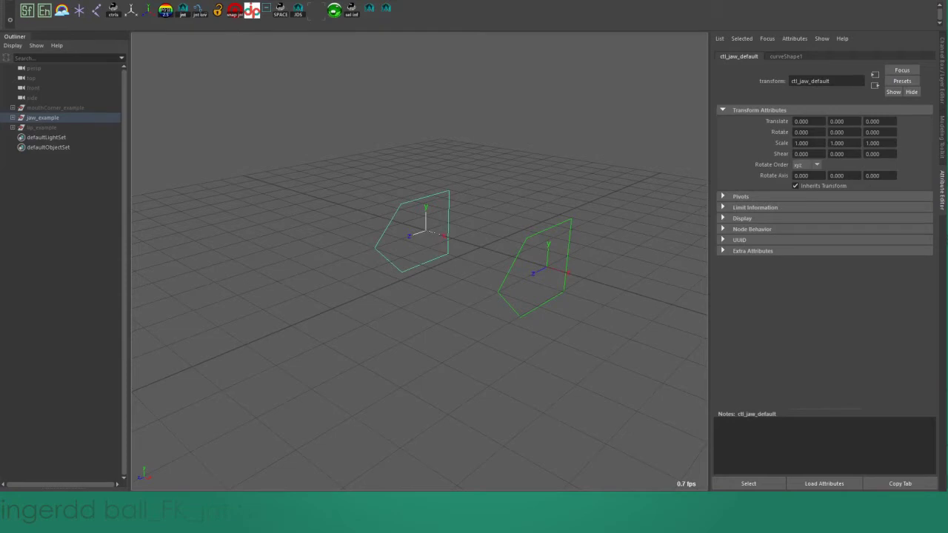
left_click(474, 333)
scroll(419, 261, "up", 3)
left_click_drag(444, 296, 482, 294, "alt")
left_click(442, 215)
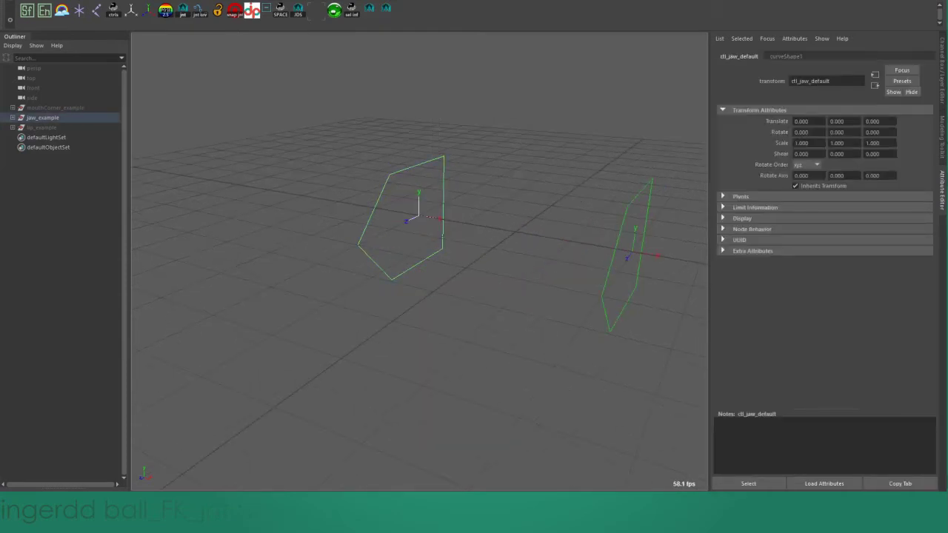
key("e")
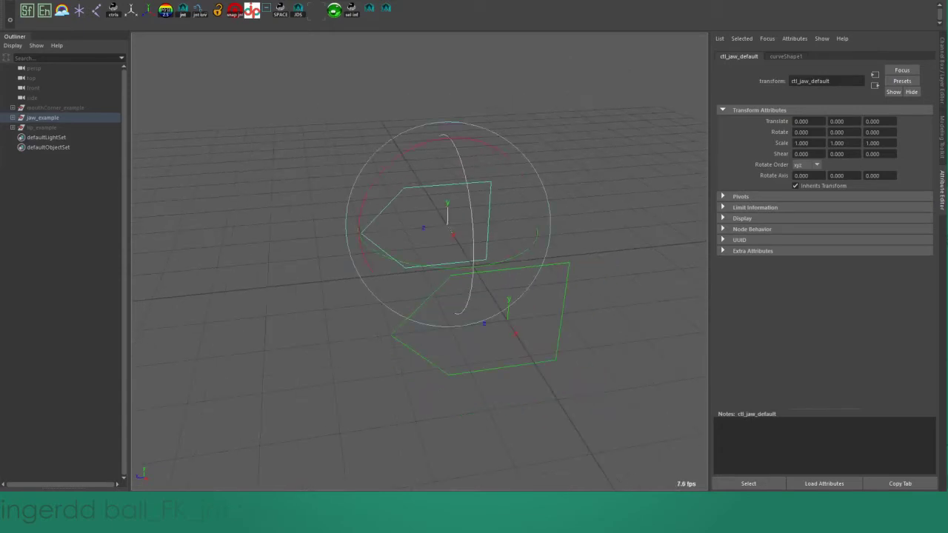
left_click_drag(497, 170, 448, 203)
double_click(803, 132)
type("45")
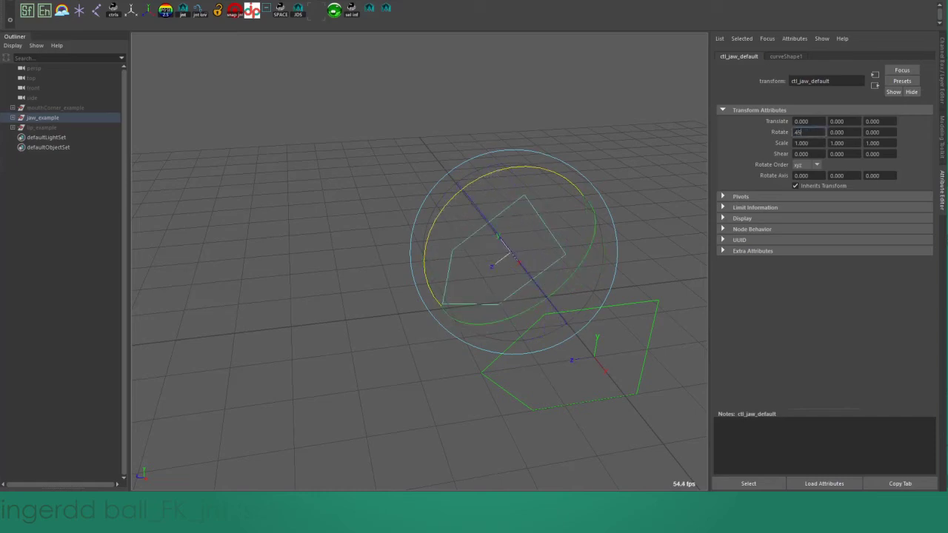
key("Return")
Step: Select the normal jaw control, show its transform attributes, and set its X rotation to 45
scroll(420, 262, "up", 2)
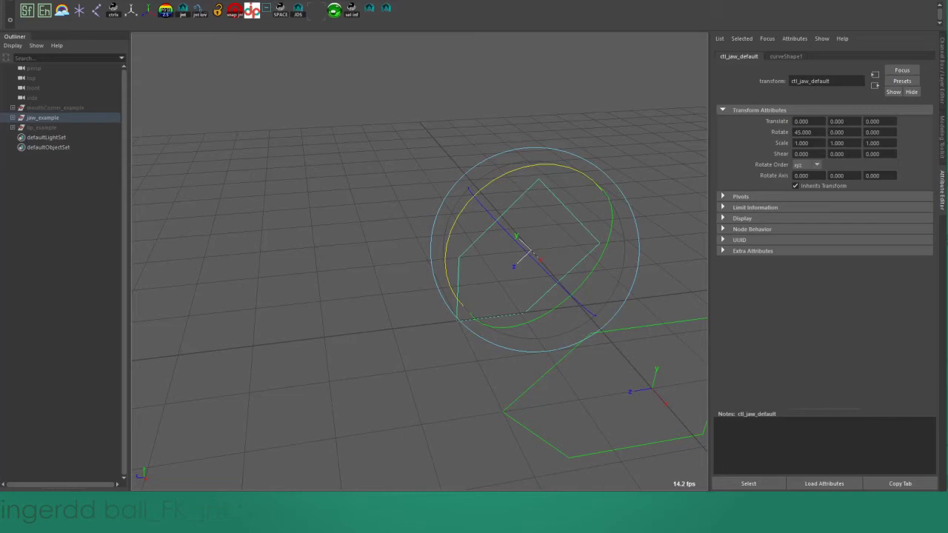
left_click(370, 244)
left_click_drag(370, 245, 430, 259, "alt")
left_click_drag(514, 179, 527, 215)
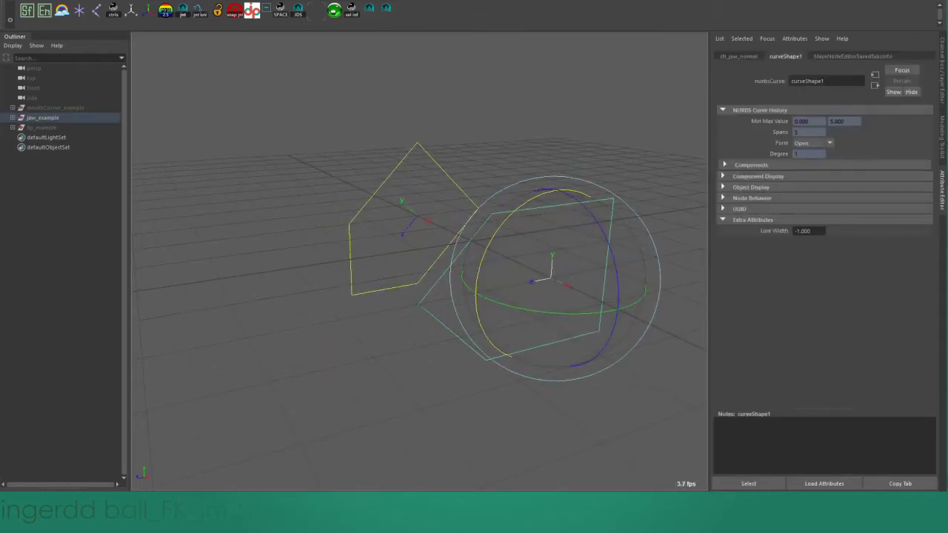
left_click(738, 56)
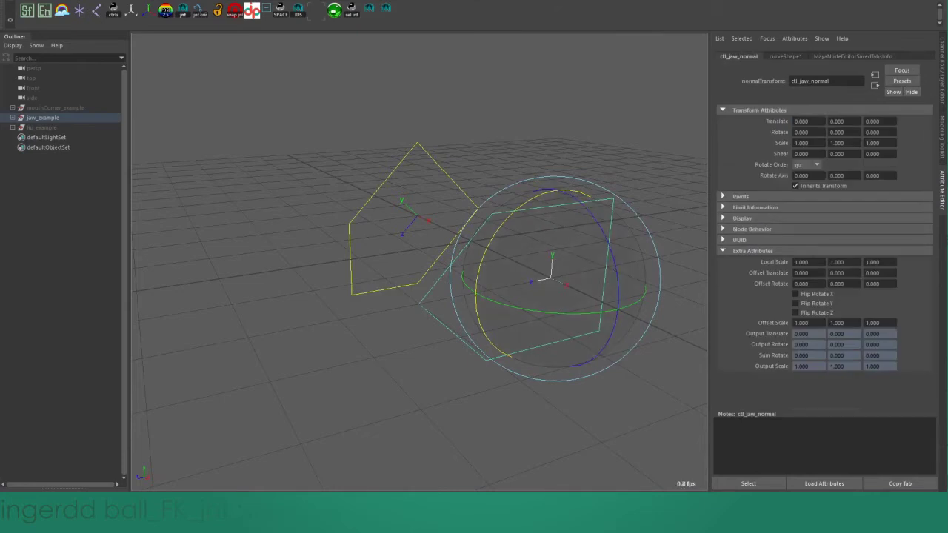
left_click_drag(535, 197, 489, 247)
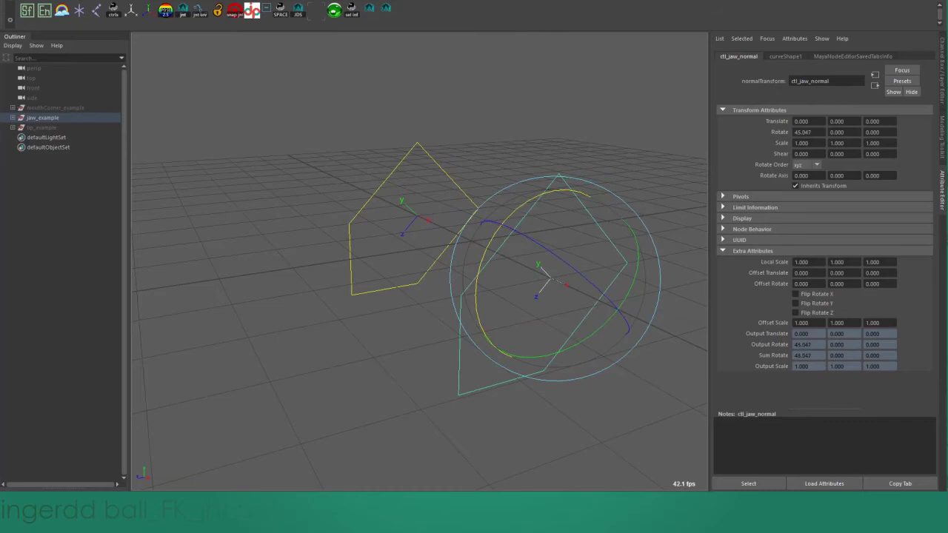
double_click(802, 133)
type("45")
key("Return")
Step: Set the normal jaw control's X rotation to -45
double_click(802, 133)
type("-45")
key("Return")
Step: Try rotating the normal jaw control, undo the trial, and enable Flip Rotate X on it
left_click_drag(551, 273, 488, 235, "alt")
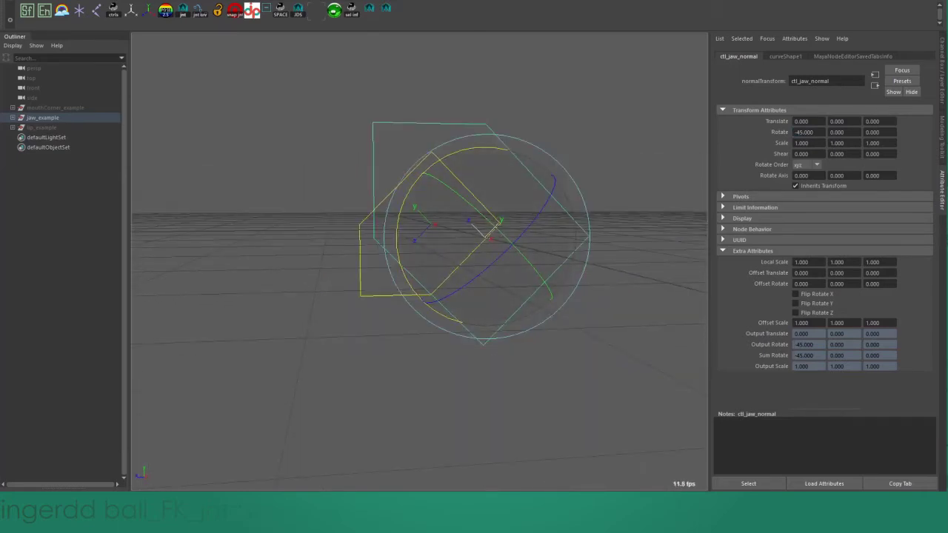
left_click_drag(500, 248, 482, 309)
key("ctrl+z")
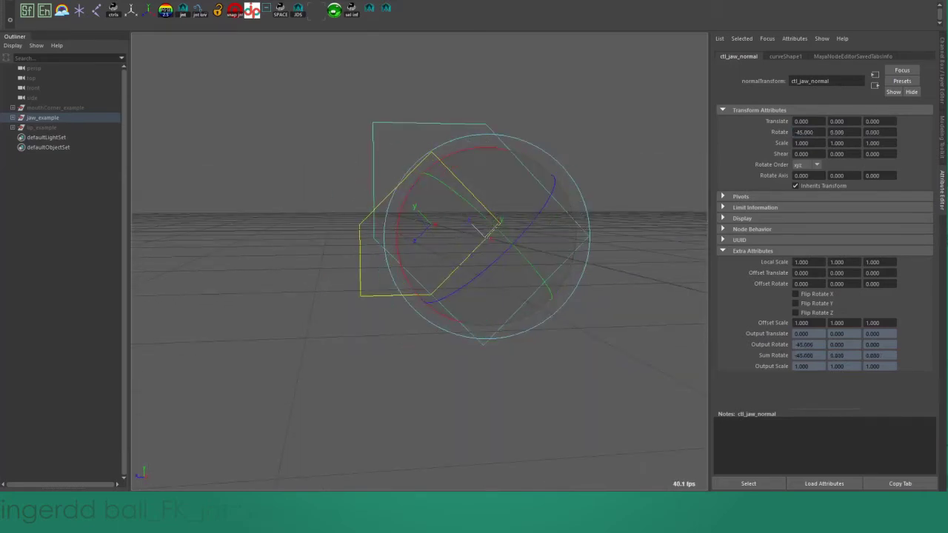
left_click_drag(487, 234, 486, 234)
key("ctrl+z")
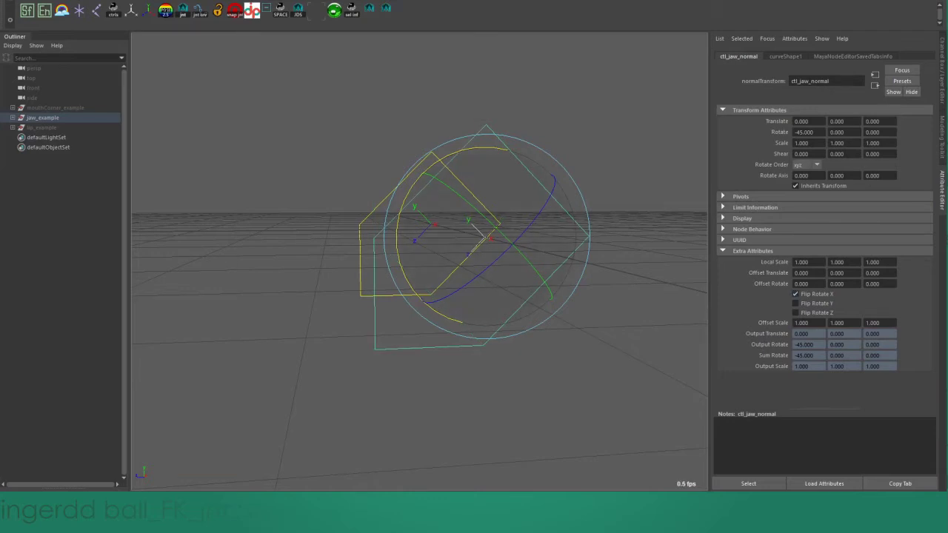
Step: Try rotating the normal jaw control about several axes with Flip Rotate X enabled, and undo those rotations
left_click_drag(419, 259, 481, 295, "alt")
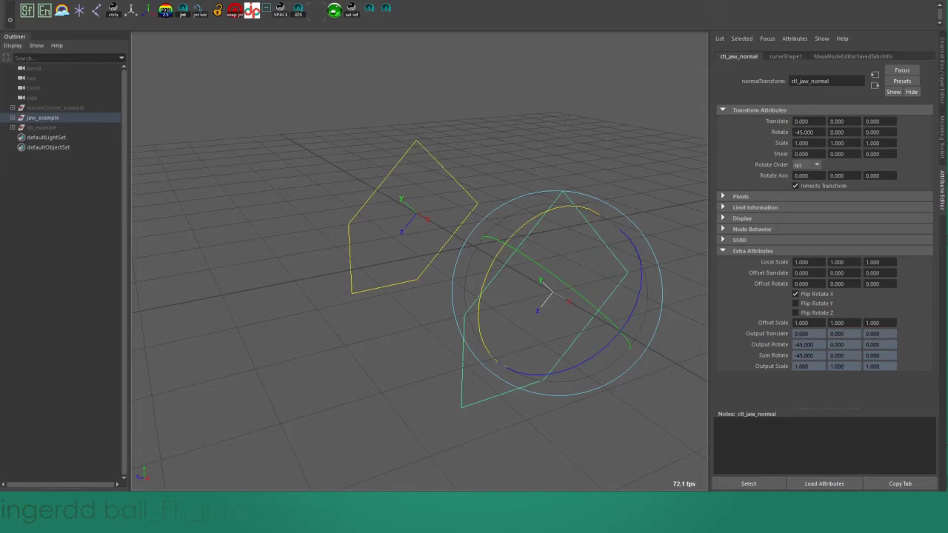
left_click_drag(511, 259, 470, 222, "alt")
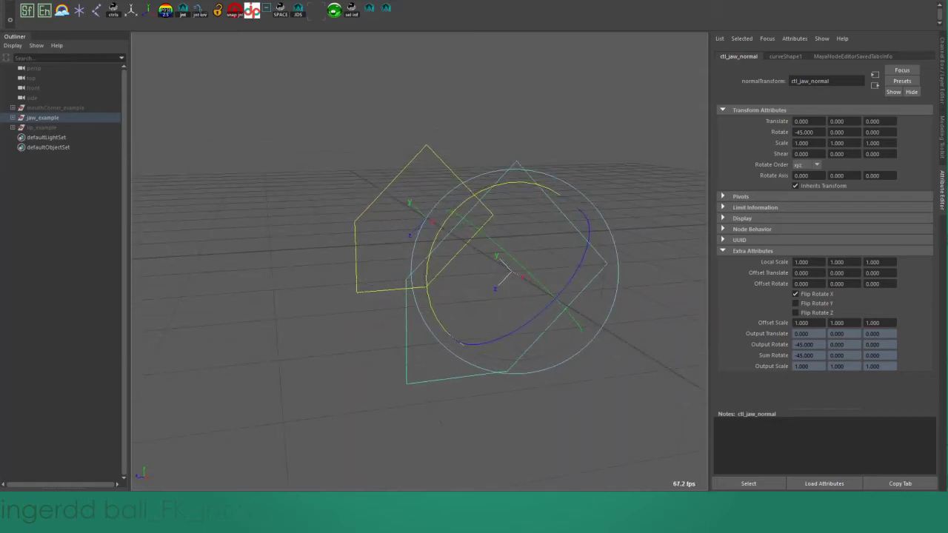
mouse_move(483, 191)
left_mouse_down()
mouse_move(539, 184)
mouse_move(456, 206)
mouse_move(518, 182)
mouse_move(479, 192)
left_mouse_up()
key("e")
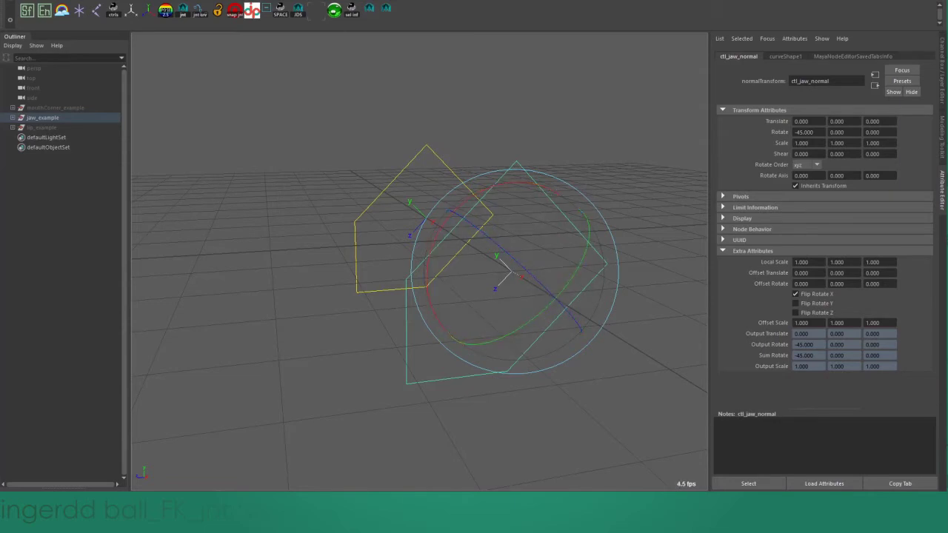
left_click_drag(467, 198, 485, 187)
left_click_drag(514, 222, 552, 259)
left_click_drag(551, 214, 543, 227)
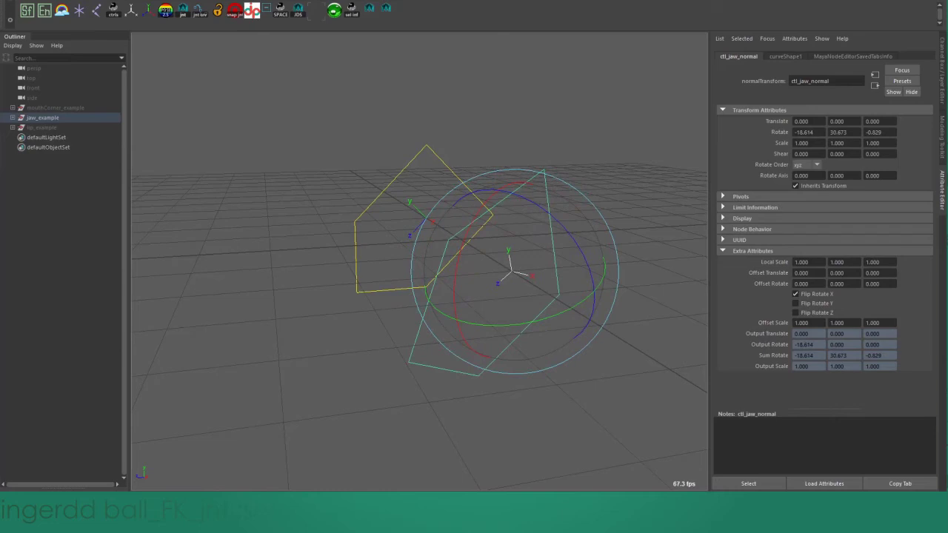
key("ctrl+z")
key("ctrl+z")
key("ctrl+z")
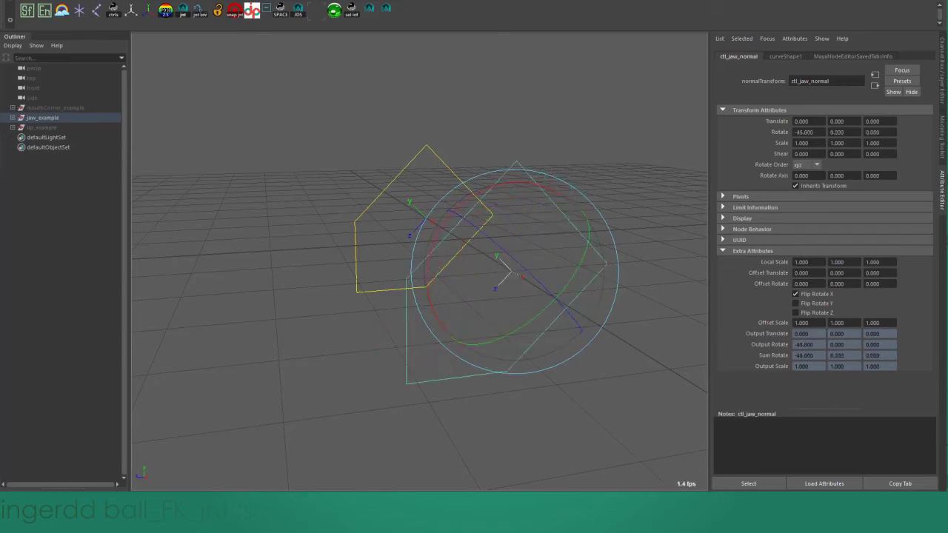
key("ctrl+z")
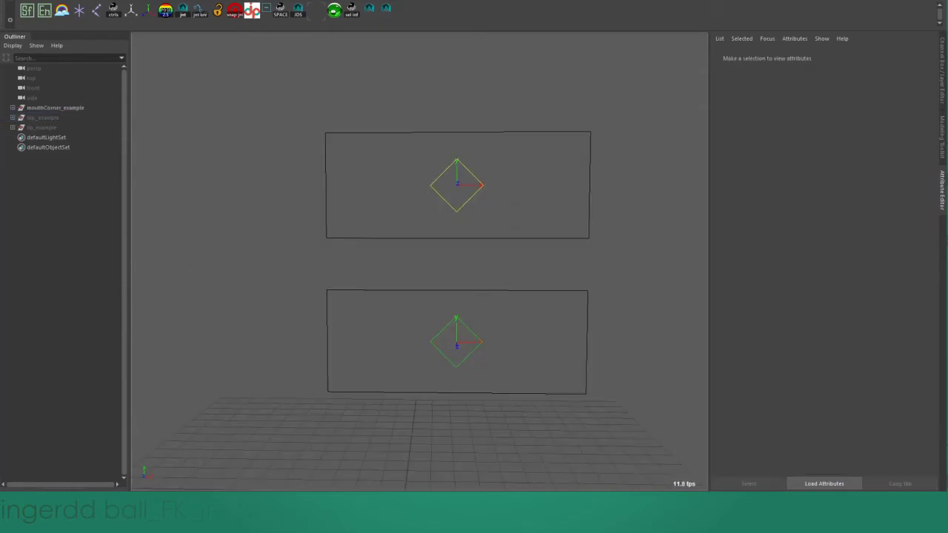
Step: Try moving the default mouth corner control about 4.7 along X and off its axis, and undo the moves
left_click(472, 198)
left_click_drag(550, 185, 681, 185)
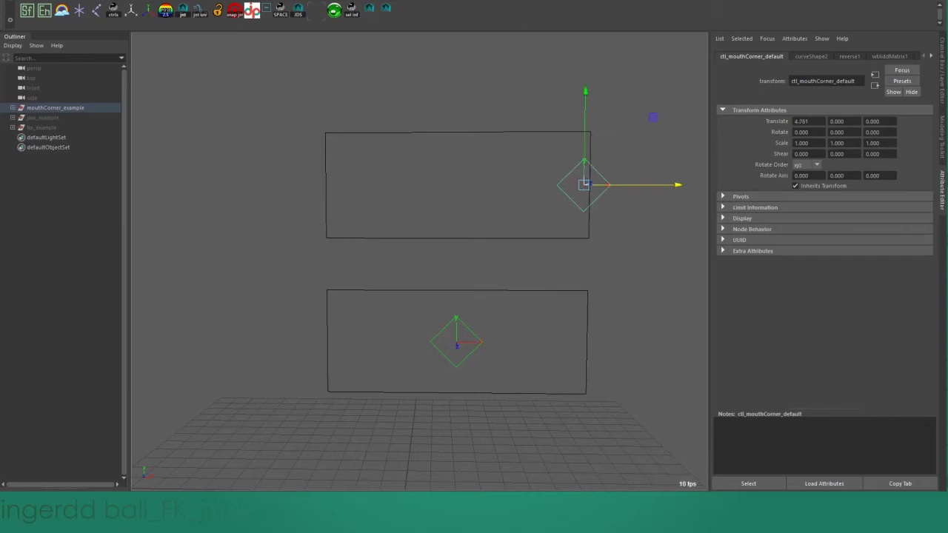
left_click_drag(588, 185, 576, 241)
key("ctrl+z")
key("ctrl+z")
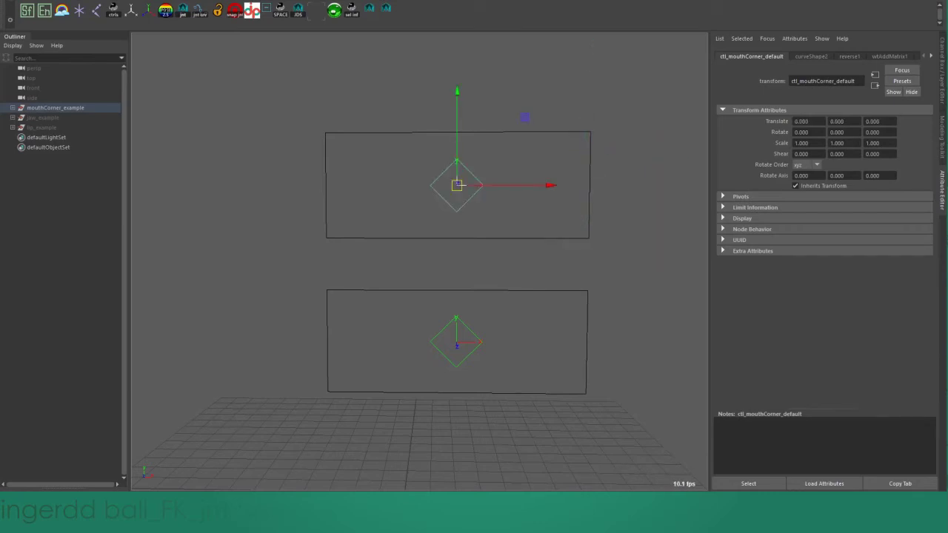
Step: Display the default mouth corner control's channel values, set Translate X to 5, and reset it to 0
key("ctrl+a")
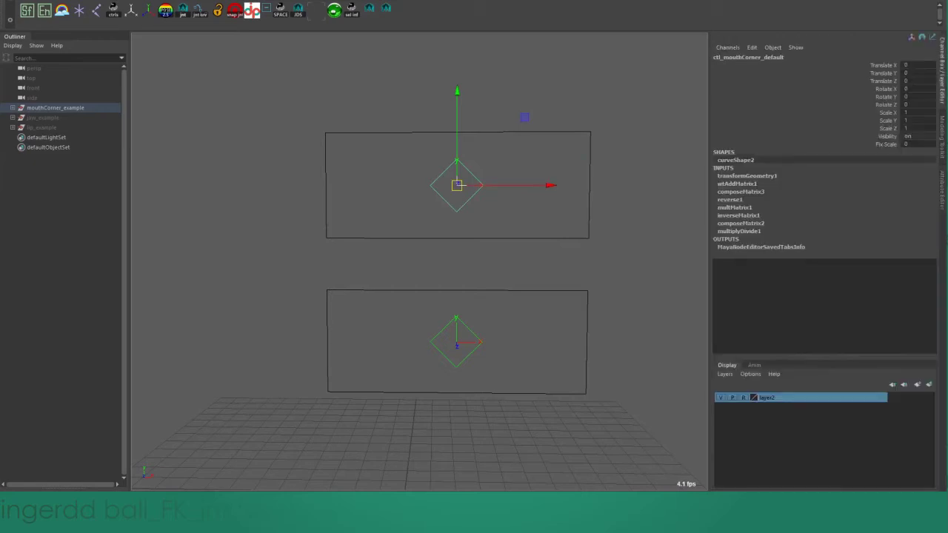
left_click_drag(463, 185, 597, 185)
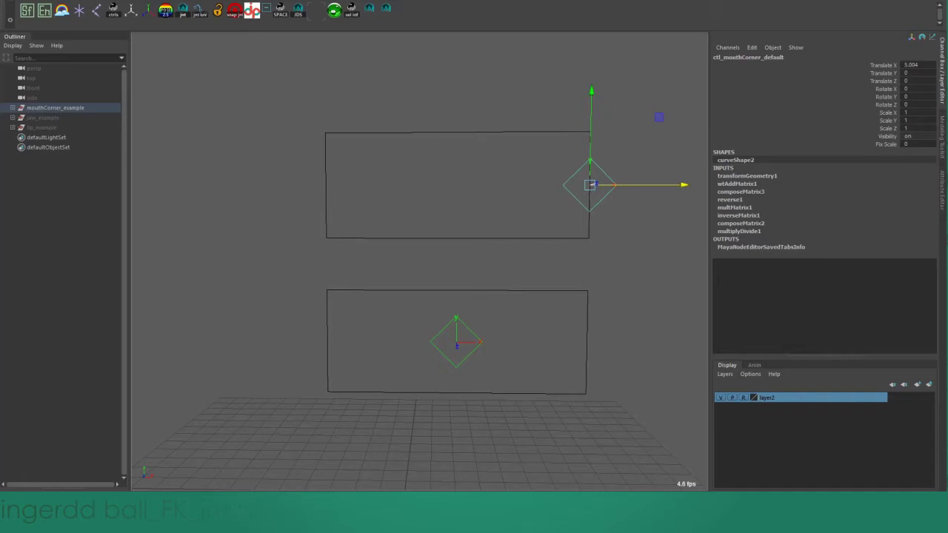
left_click(917, 65)
type("5")
key("Return")
type("0")
key("Return")
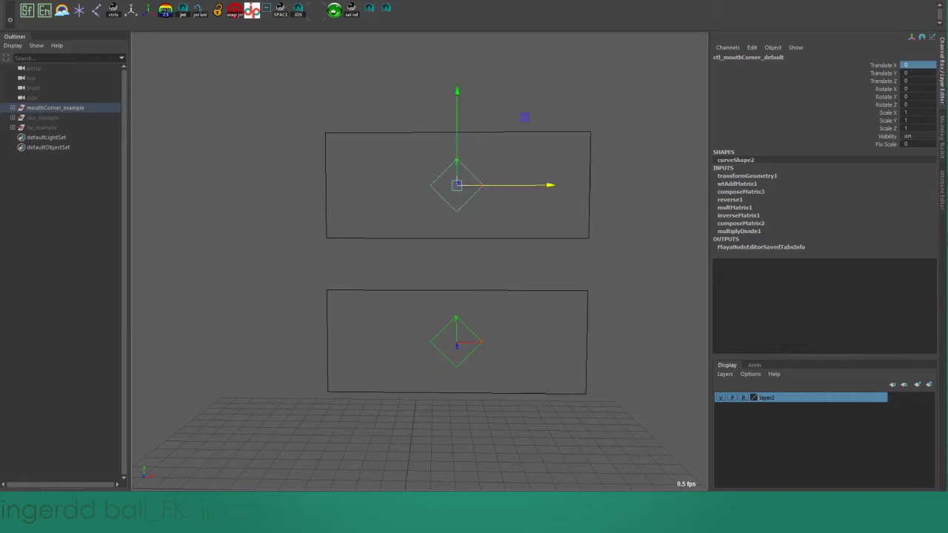
Step: Move the default mouth corner control to about 4.97 along X and reset Translate X to 0
left_click_drag(563, 180, 683, 184)
key("ctrl+z")
left_click(917, 65)
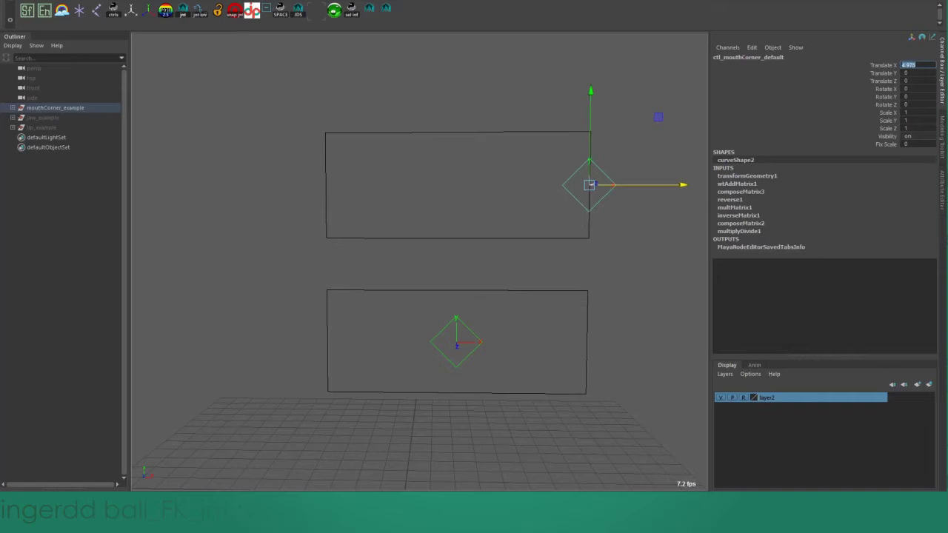
type("0")
key("Return")
Step: Raise the default mouth corner control along Y to its frame's upper edge and return Translate Y to 0
left_click_drag(456, 140, 457, 89)
left_click(917, 73)
type("0")
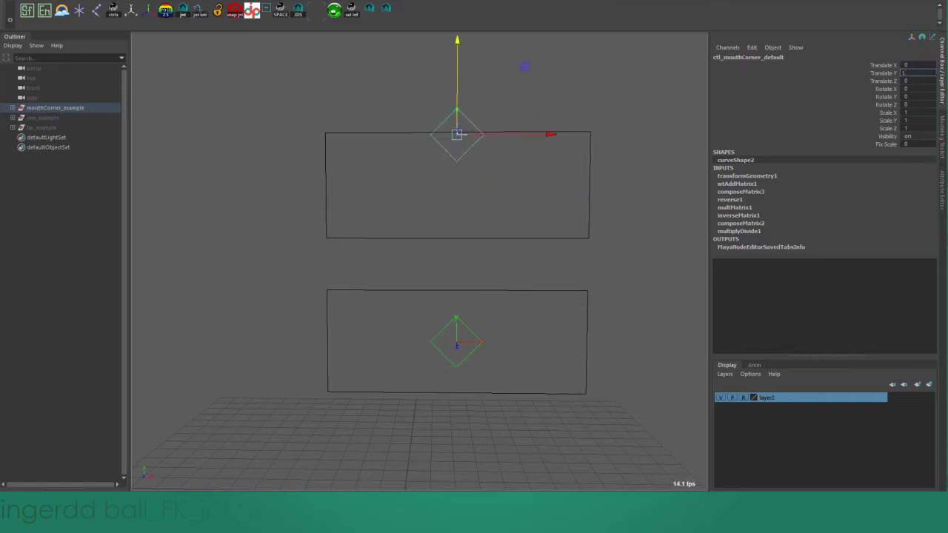
key("Return")
key("ctrl+z")
key("ctrl+z")
key("ctrl+z")
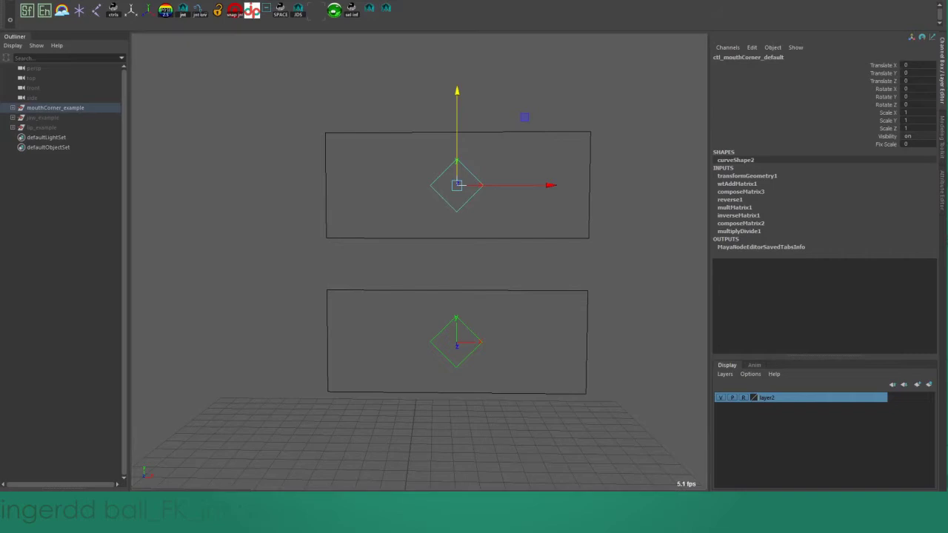
Step: Select the control's parent group parentSpace_scale and set its Scale Y to 2 and Scale X to 5
key("f")
key("Up")
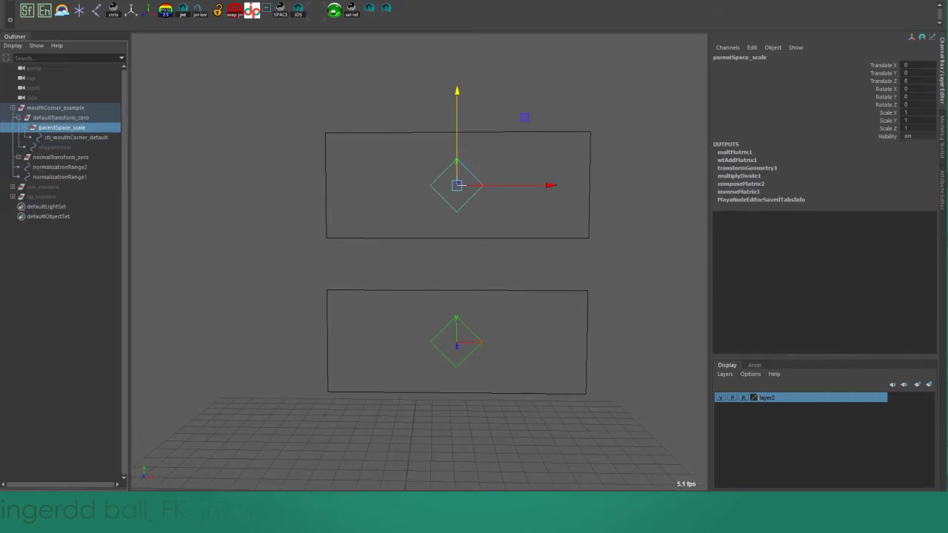
key("Down")
key("Up")
left_click(918, 120)
type("2")
left_click(917, 113)
type("5")
key("Return")
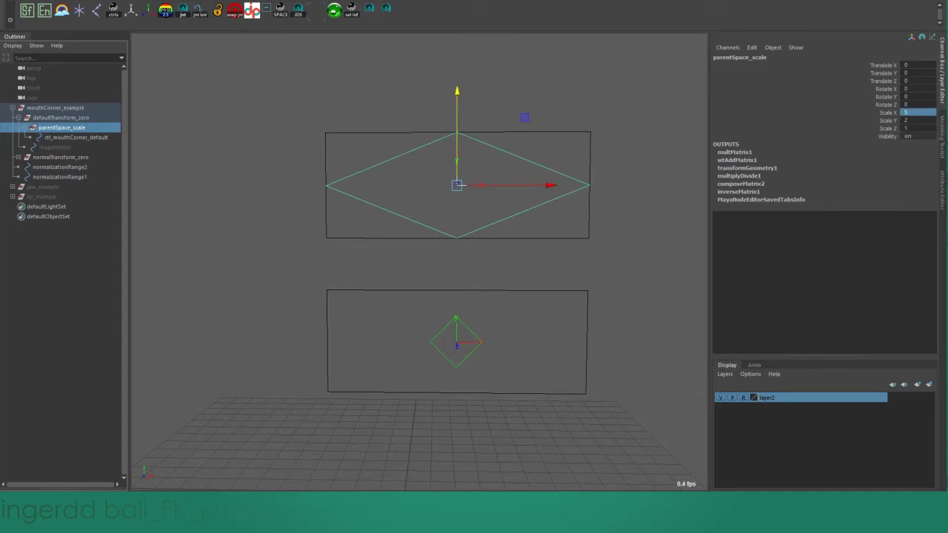
Step: Move ctl_mouthCorner_default to its frame's upper corner at about 1 in X and 0.96 in Y, and reselect parentSpace_scale
left_click_drag(566, 113, 552, 175)
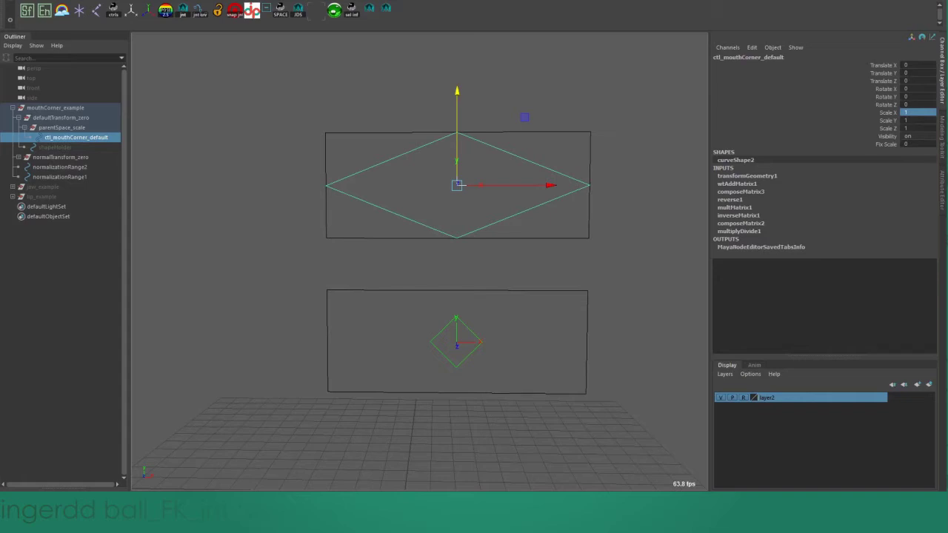
scroll(419, 262, "up", 3)
key("Up")
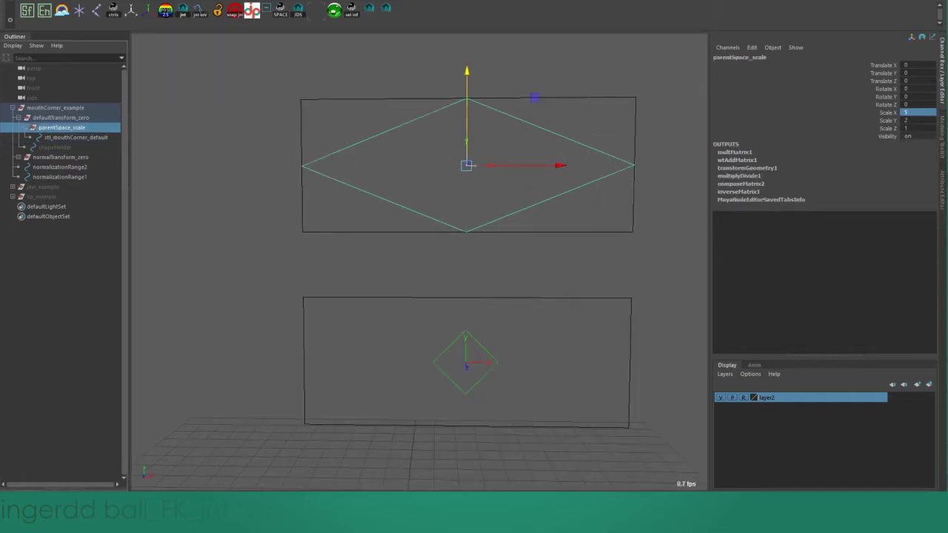
key("Down")
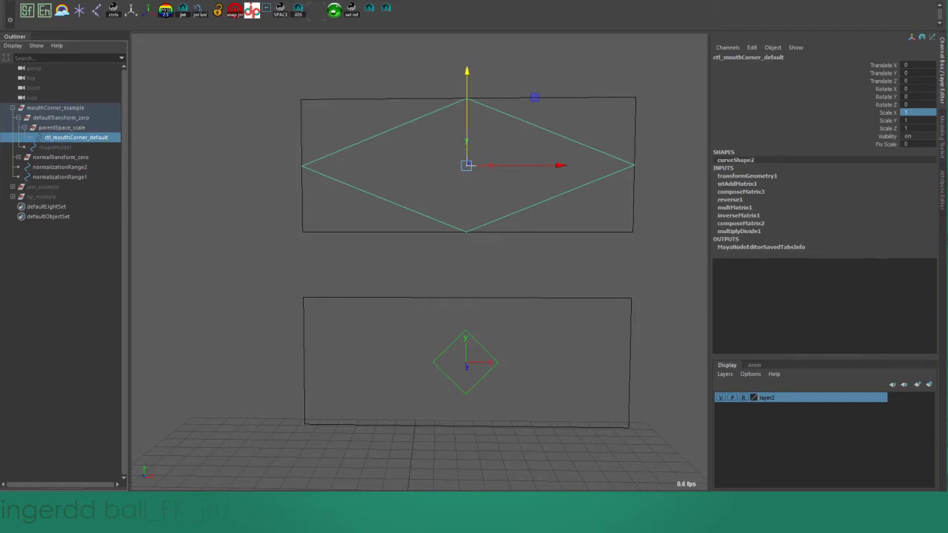
middle_click_drag(462, 240, 419, 262, "alt")
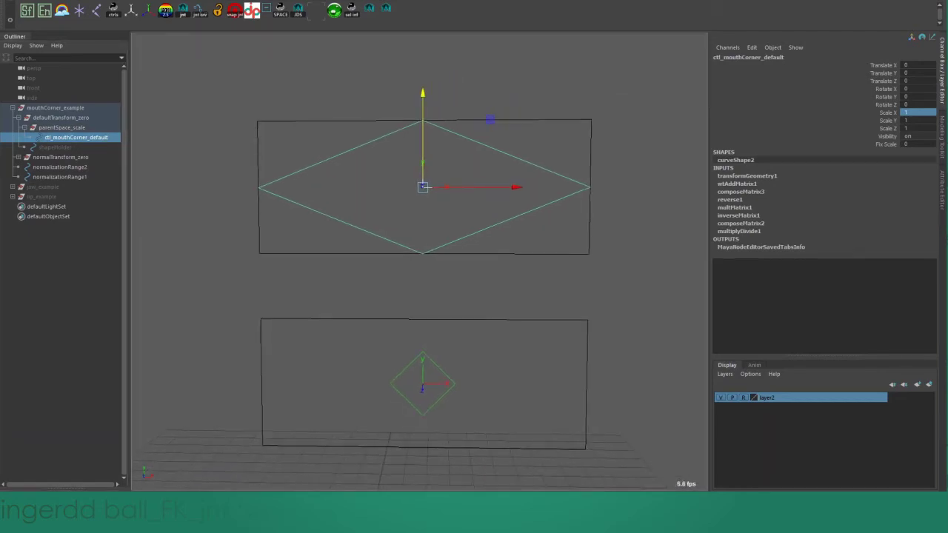
left_click_drag(504, 187, 670, 186)
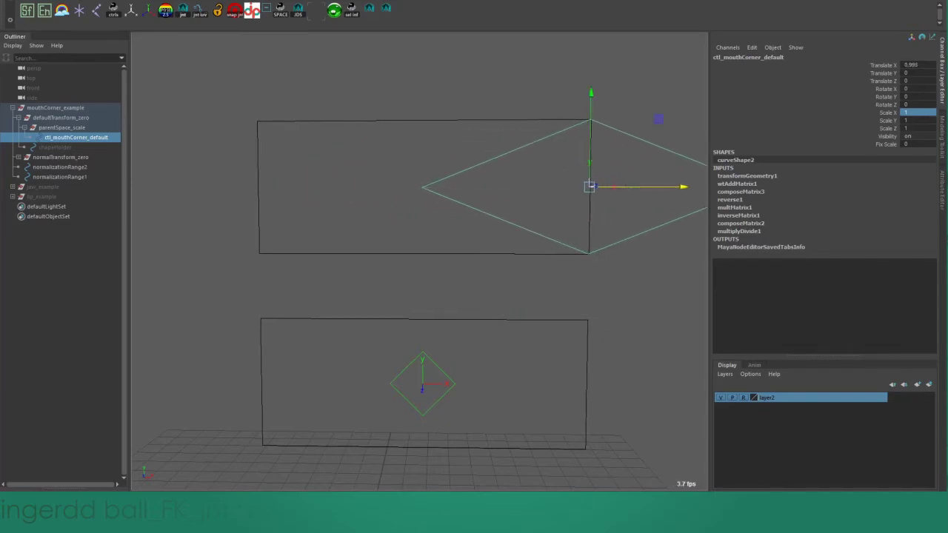
left_click(672, 187)
left_click_drag(591, 94, 591, 93)
left_click_drag(590, 170, 592, 105)
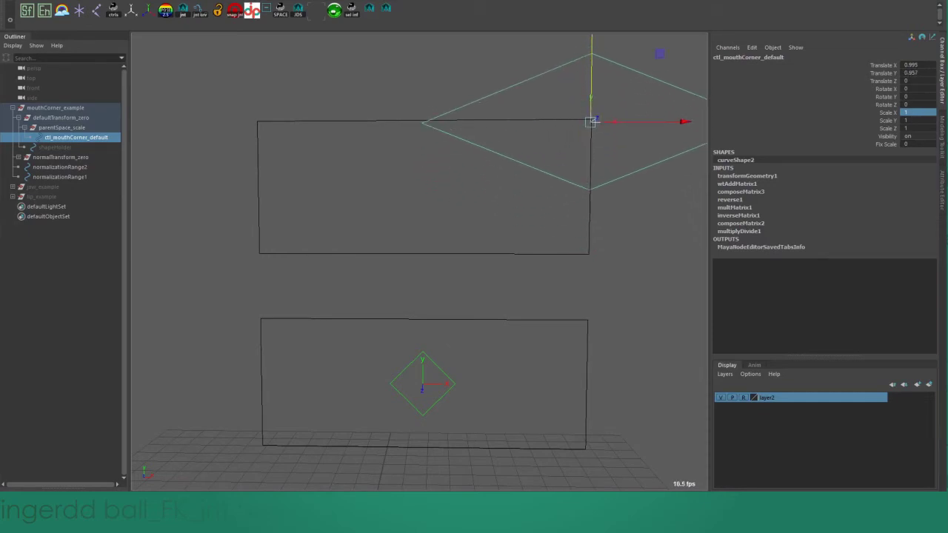
key("Up")
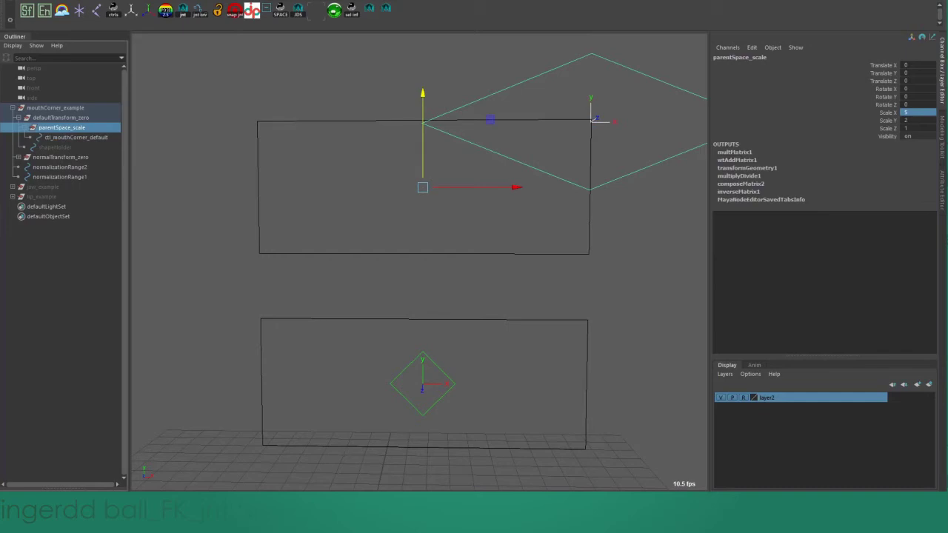
Step: Select ctl_mouthCorner_default under parentSpace_scale and reset its Translate X, Y and Z to 0
key("Down")
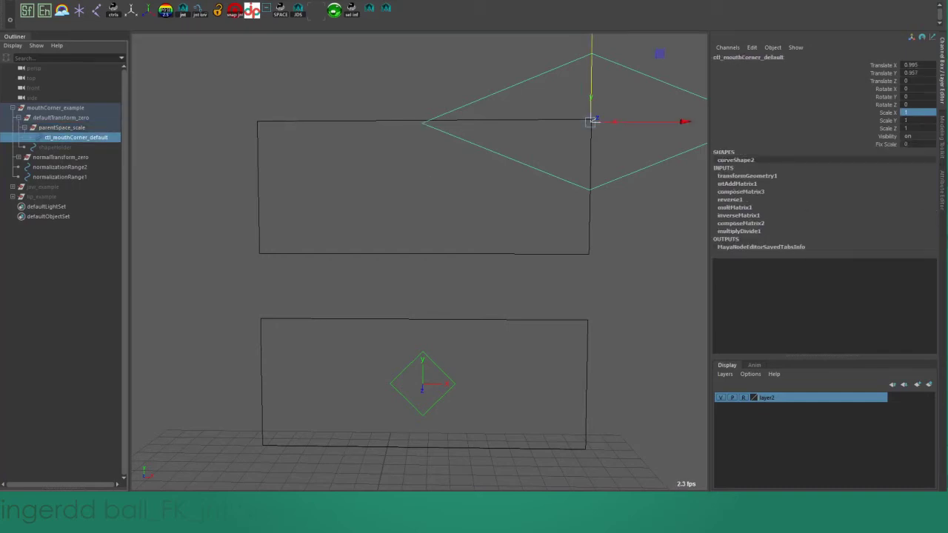
left_click_drag(917, 66, 917, 80)
type("0")
key("Return")
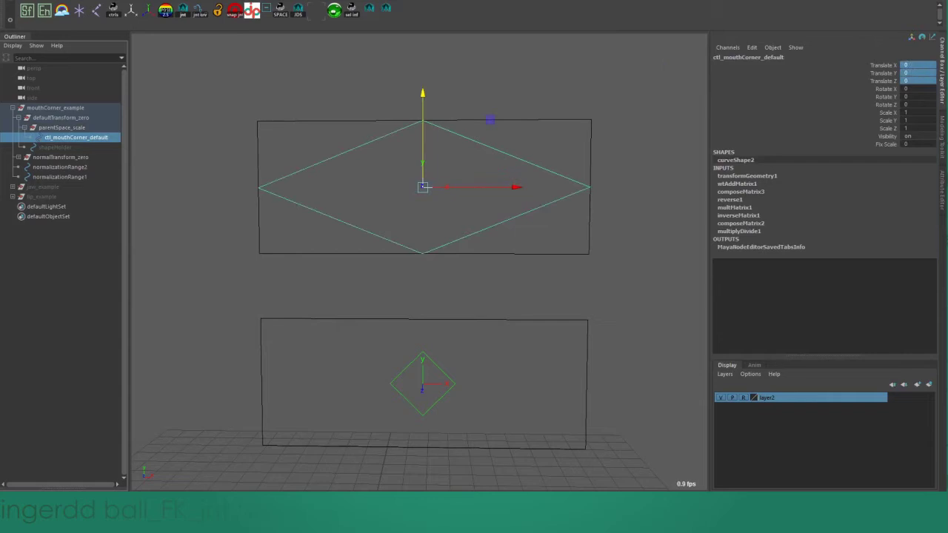
Step: Select the components of the default mouth corner curve, return to object mode and reselect the whole control
key("e")
scroll(338, 214, "up", 3)
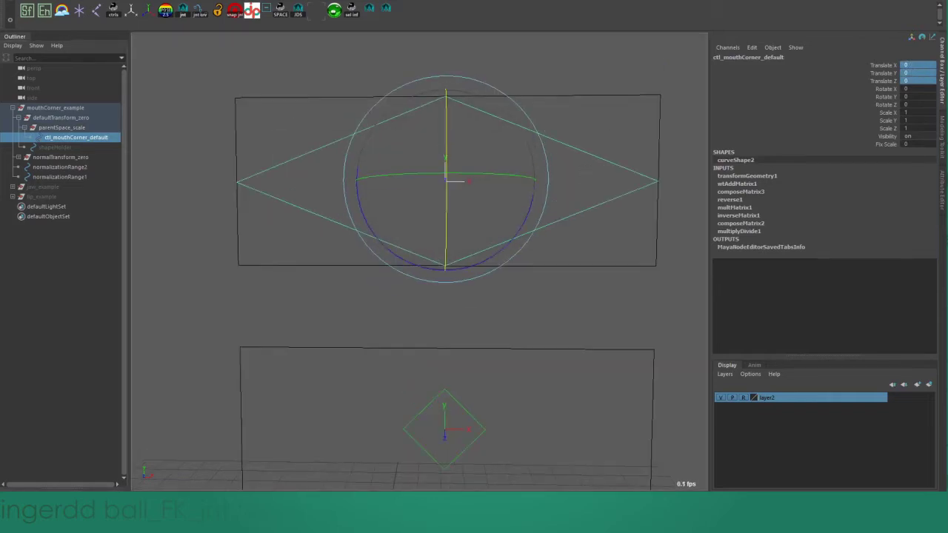
left_click(589, 159)
right_click(590, 158)
left_click(596, 157)
right_click_drag(615, 136, 581, 136)
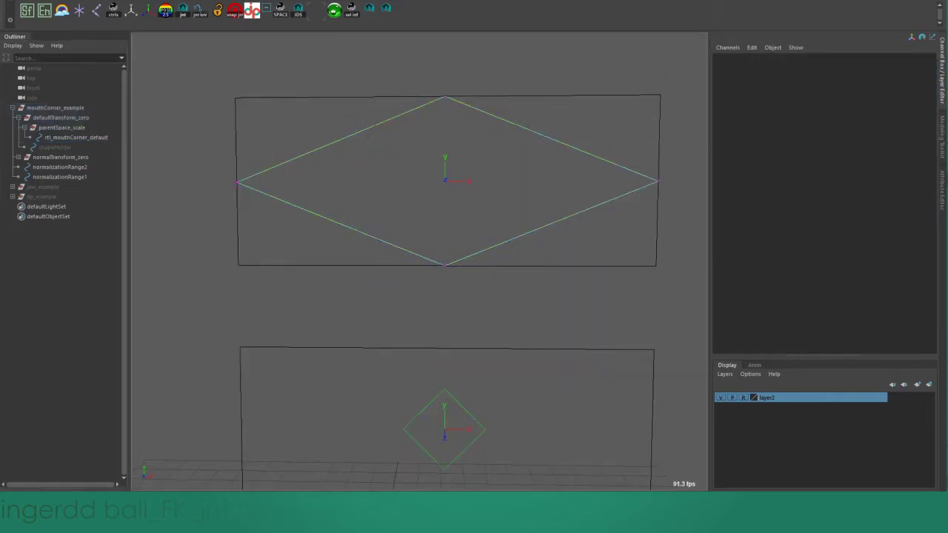
left_click_drag(158, 78, 709, 307)
left_click(582, 83)
right_click_drag(578, 93, 623, 79)
left_click(624, 79)
left_click(590, 154)
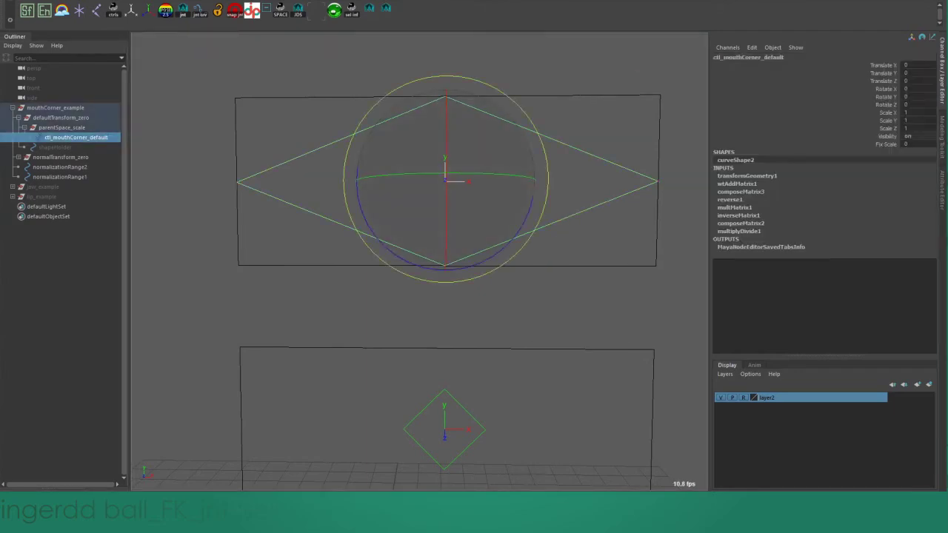
Step: Try rotating ctl_mouthCorner_default around Z to about -17 degrees inside its scaled parent space, and undo the rotations
left_click_drag(546, 159, 537, 134)
key("ctrl+z")
left_click(885, 89)
left_click_drag(507, 243, 534, 182)
mouse_move(474, 259)
middle_mouse_down()
mouse_move(400, 259)
mouse_move(466, 259)
middle_mouse_up()
left_click_drag(532, 189, 487, 258)
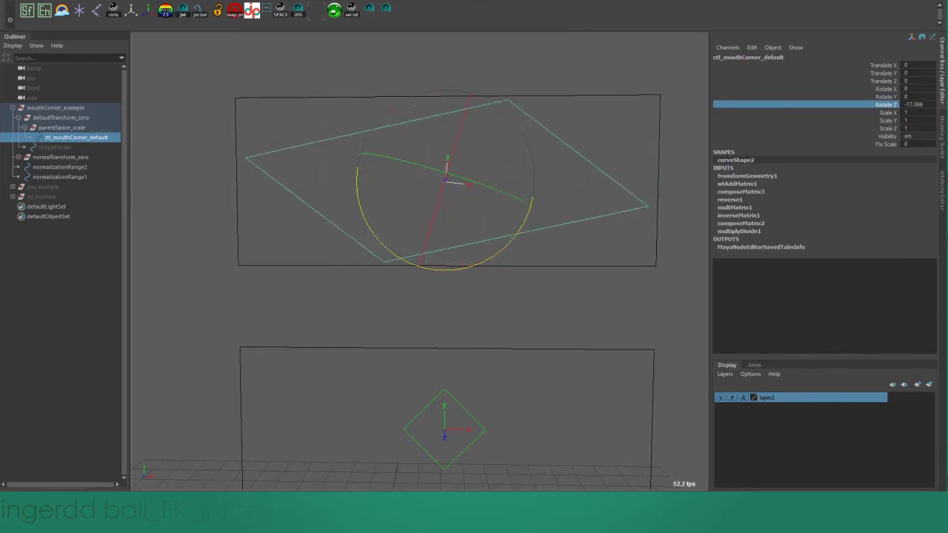
key("ctrl+z")
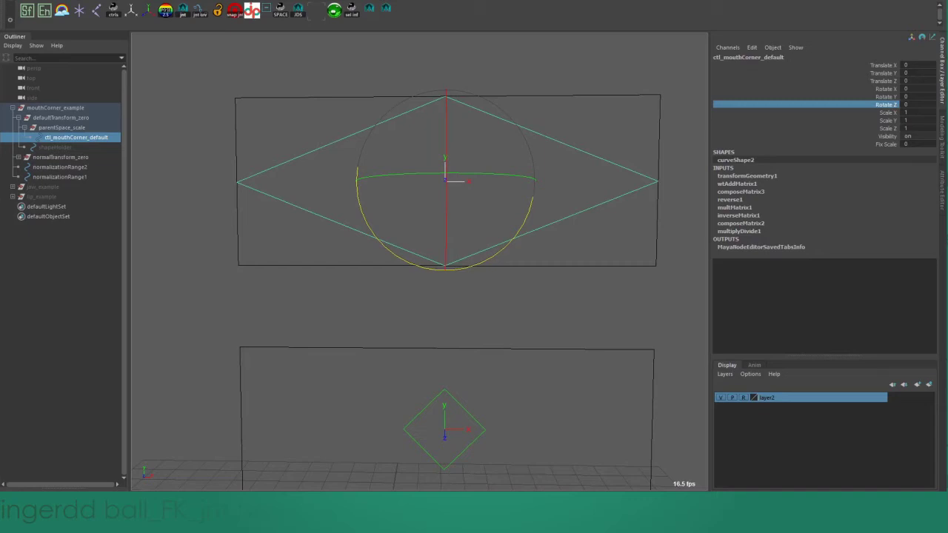
Step: Set the Fix Scale attribute of ctl_mouthCorner_default to 1
left_click(882, 145)
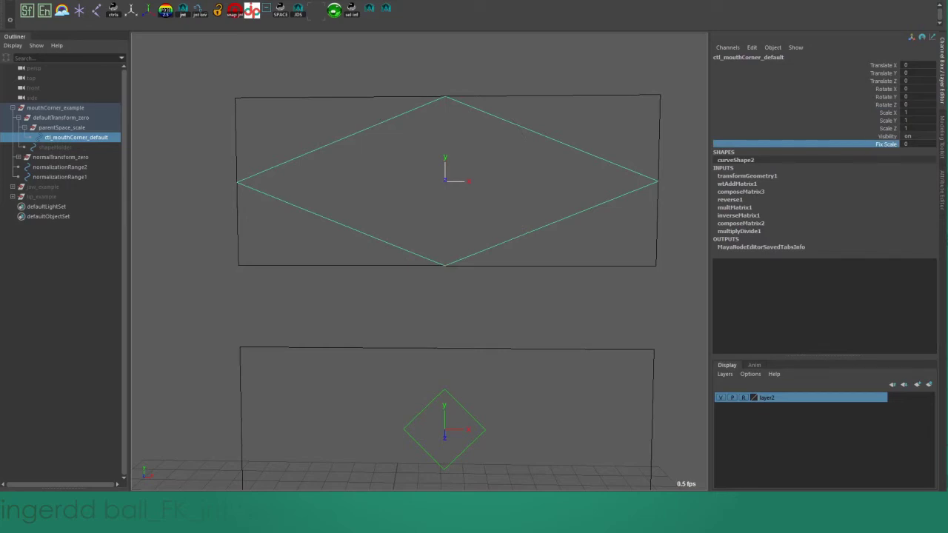
middle_click_drag(419, 259, 495, 259)
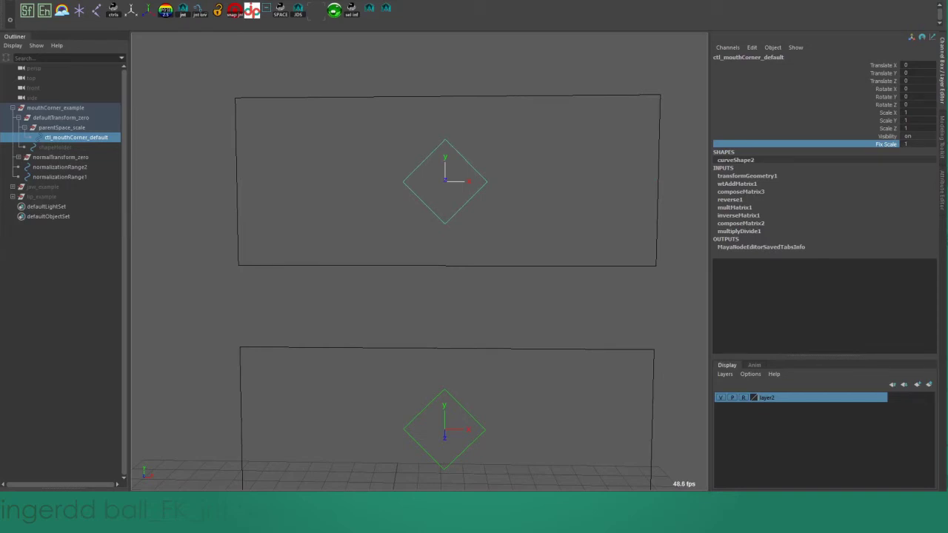
scroll(419, 261, "up", 2)
middle_click_drag(426, 225, 419, 261, "alt")
scroll(420, 261, "down", 2)
Step: Rotate ctl_mouthCorner_default around Z and set its Rotate Z to 45
key("e")
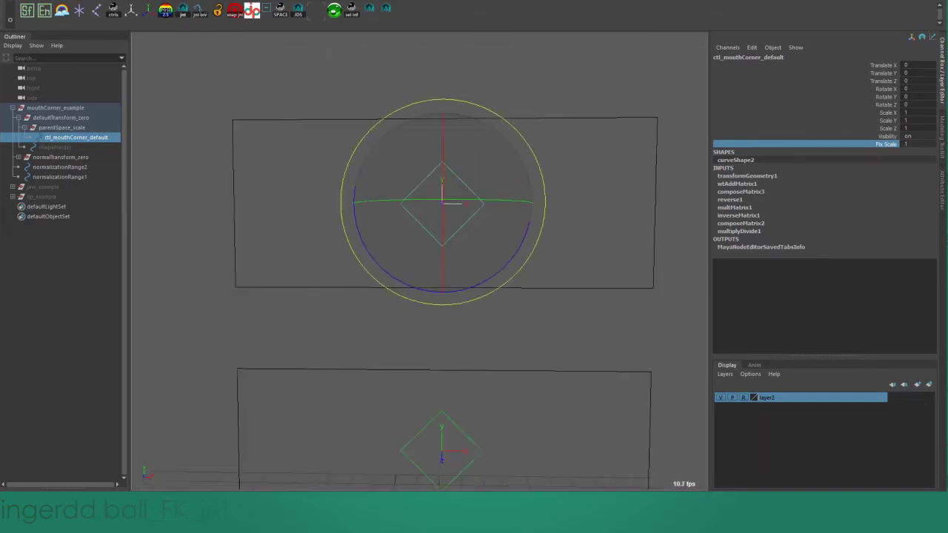
left_click_drag(522, 243, 533, 158)
key("ctrl+z")
scroll(420, 261, "up", 2)
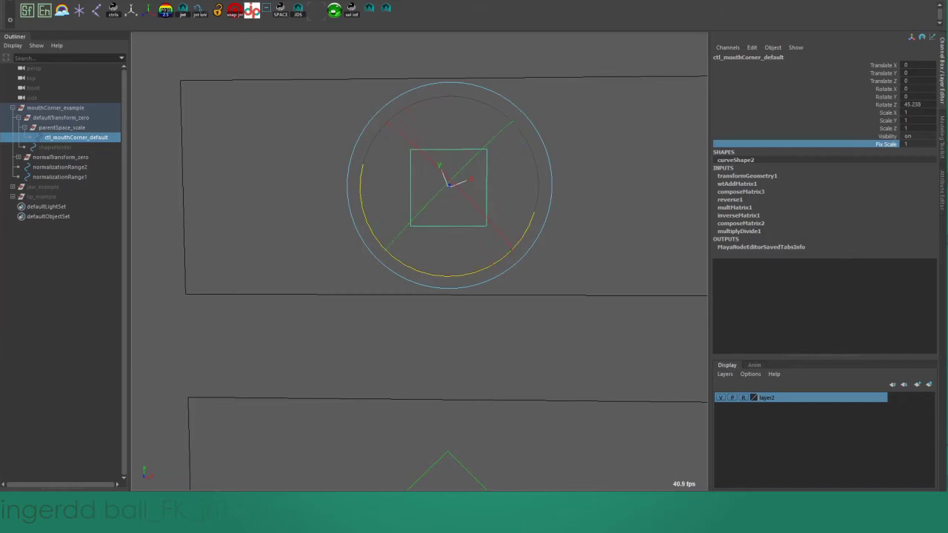
middle_click_drag(533, 157, 535, 178, "alt")
key("w")
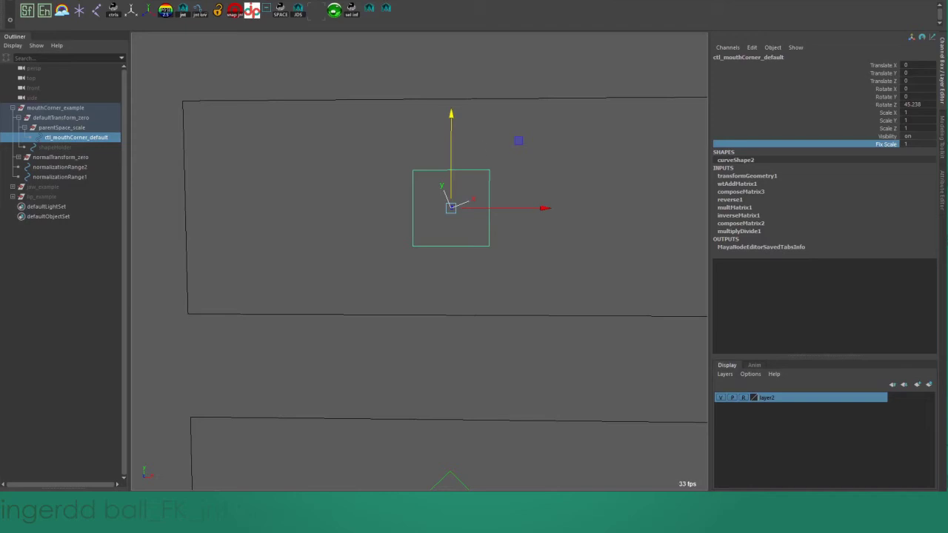
left_click(917, 105)
type("45")
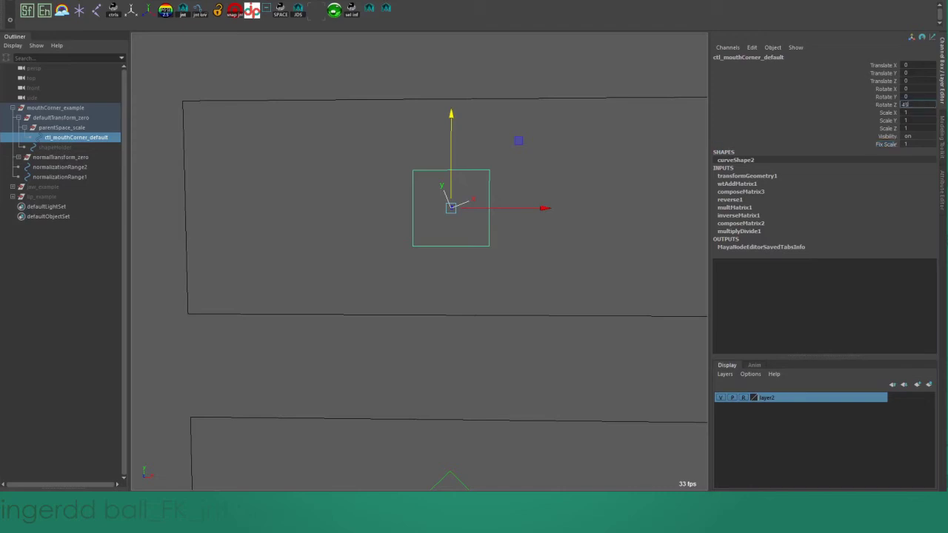
key("Return")
Step: Switch the Move tool's axis orientation so the manipulator follows the rotated default control's own axes
left_click_drag(502, 153, 494, 178)
left_click_drag(516, 148, 478, 192)
key("e")
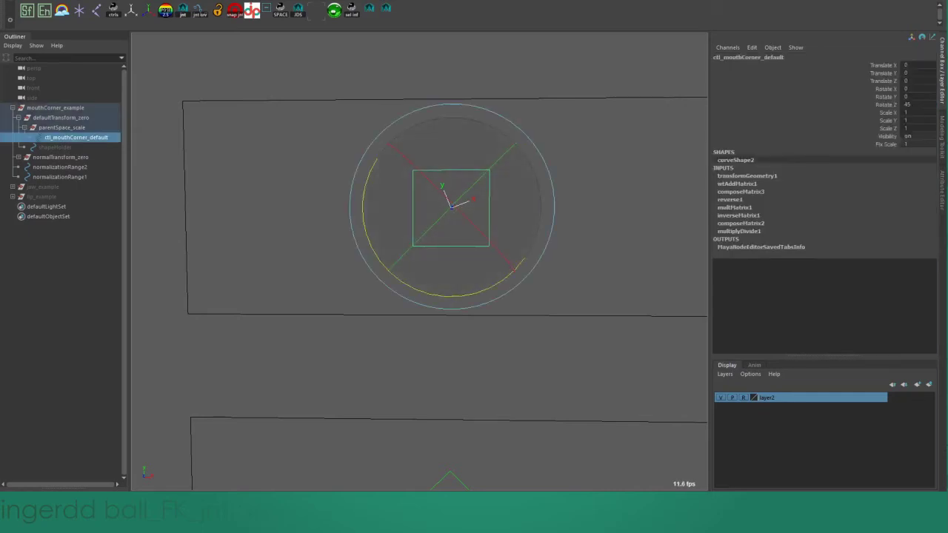
mouse_move(454, 251)
left_mouse_down("alt")
mouse_move(430, 275)
mouse_move(435, 261)
mouse_move(462, 250)
mouse_move(438, 266)
mouse_move(455, 266)
left_mouse_up("alt")
key("w")
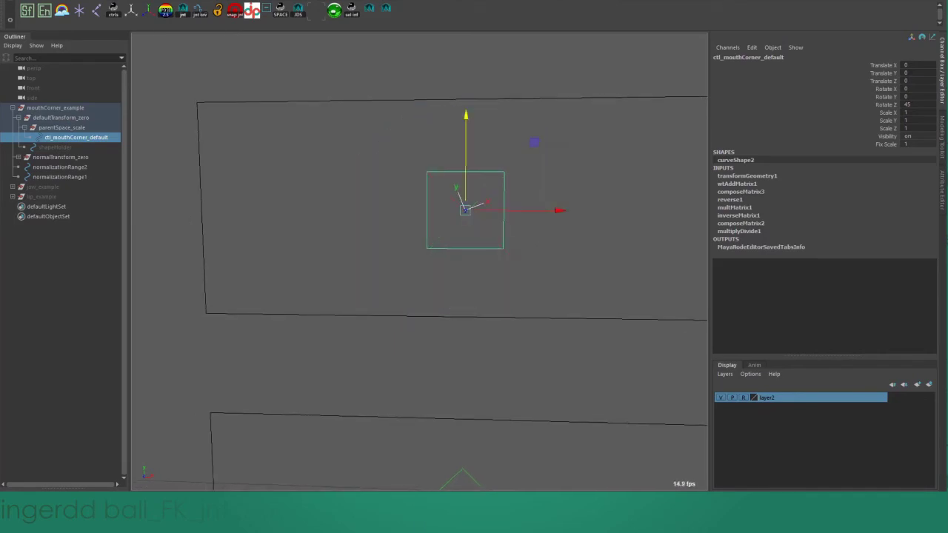
left_click_drag(551, 156, 468, 125)
middle_click_drag(446, 157, 461, 151, "alt")
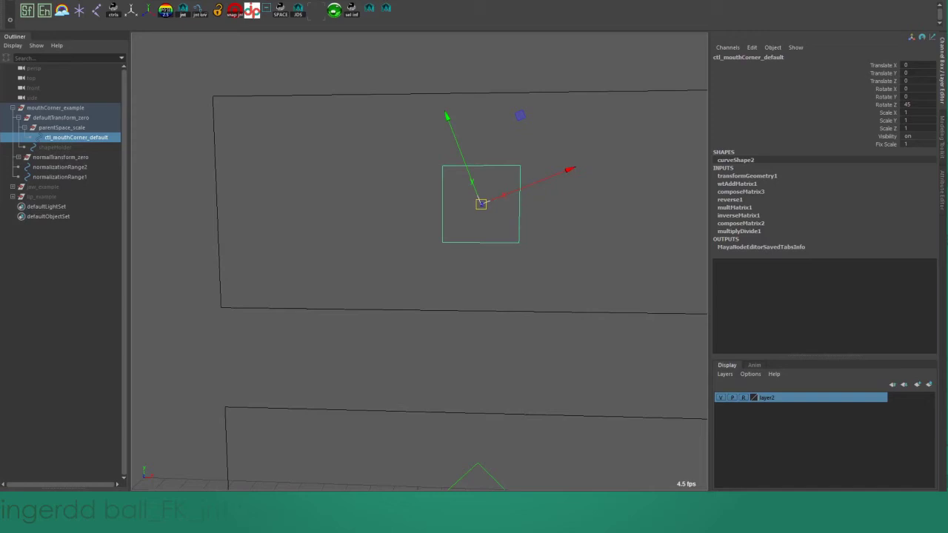
Step: Reset the Rotate Z of ctl_mouthCorner_default to 0 and deselect the control
left_click(916, 105)
type("0")
key("Return")
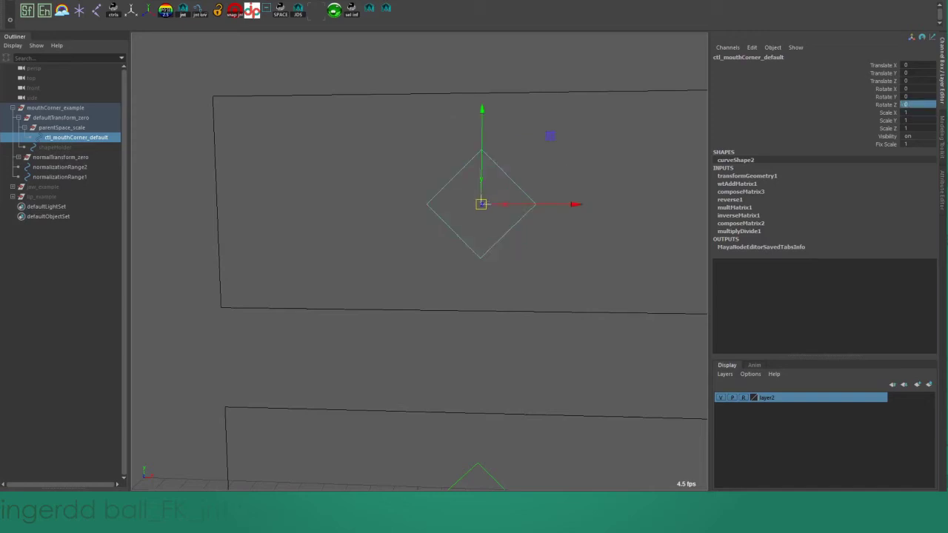
left_click(622, 192)
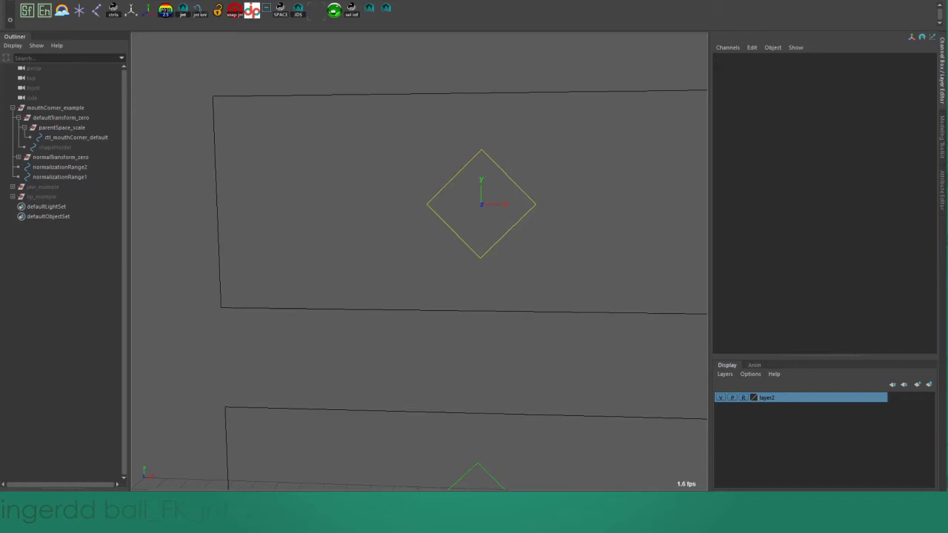
Step: Select the normal-transform mouth corner control, ctl_mouthCorner_normal, in the lower frame
middle_click_drag(419, 318, 419, 237, "alt")
scroll(419, 261, "down", 4)
middle_click_drag(419, 296, 415, 199, "alt")
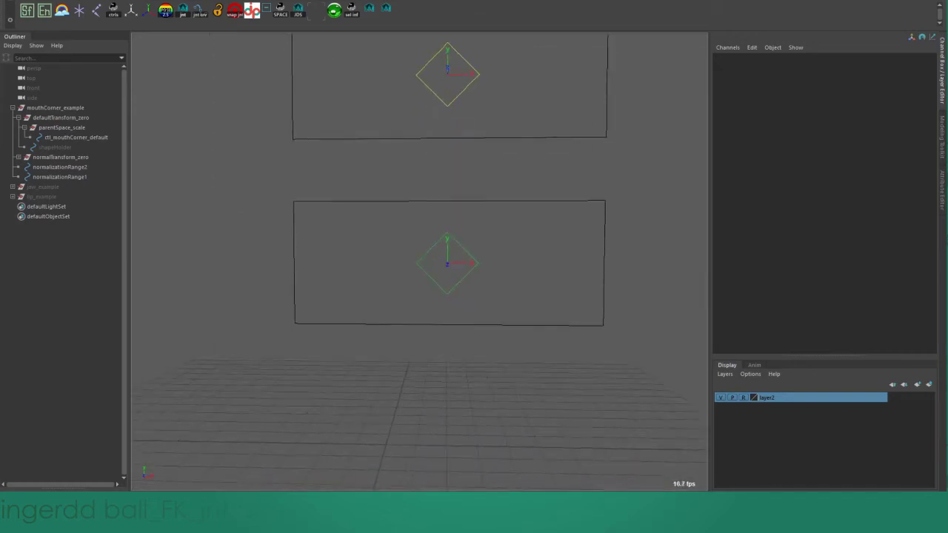
scroll(419, 261, "up", 3)
middle_click_drag(470, 268, 450, 213, "alt")
scroll(450, 213, "down", 2)
left_click_drag(470, 192, 450, 211)
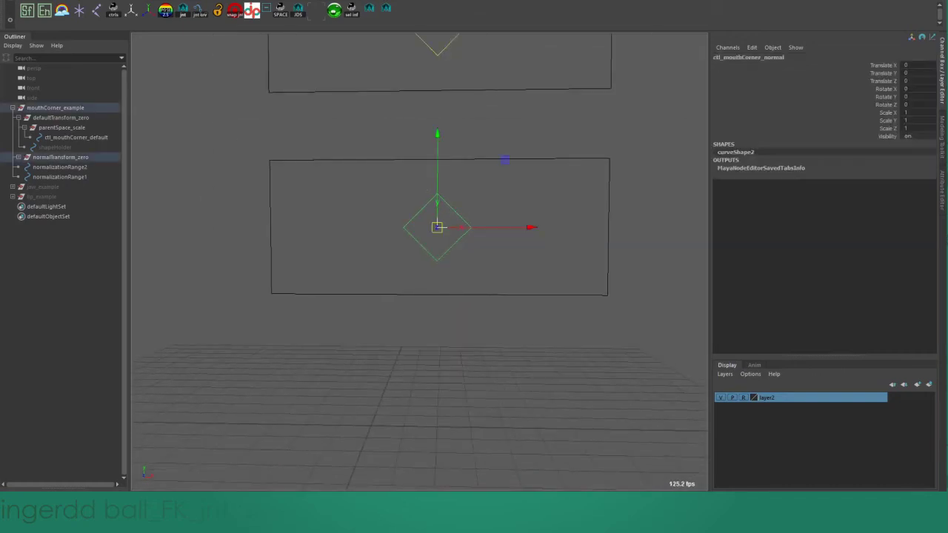
middle_click_drag(450, 213, 426, 203, "alt")
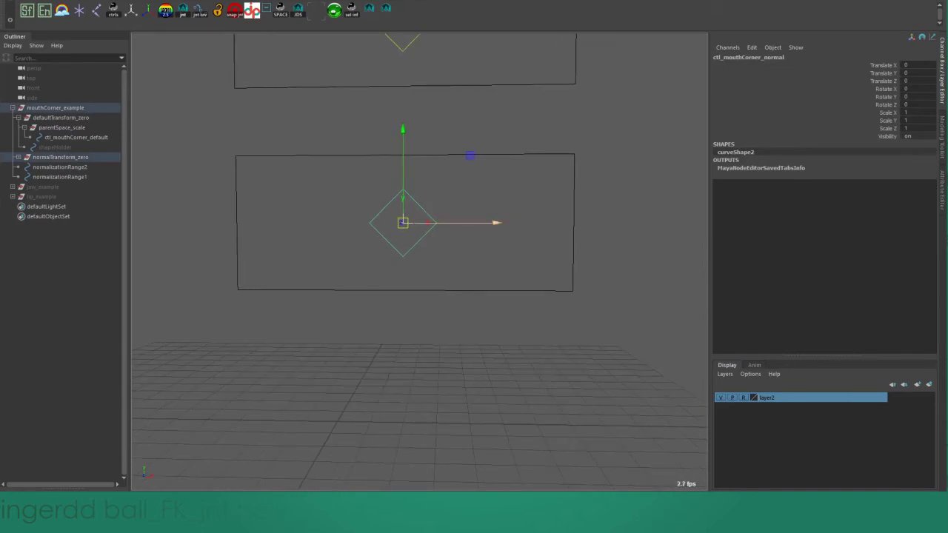
Step: Try moving ctl_mouthCorner_normal beyond its frame's upper corner to about 5.11 in X and 2.08 in Y, and undo the moves
left_click_drag(496, 223, 665, 223)
left_click_drag(572, 223, 612, 152)
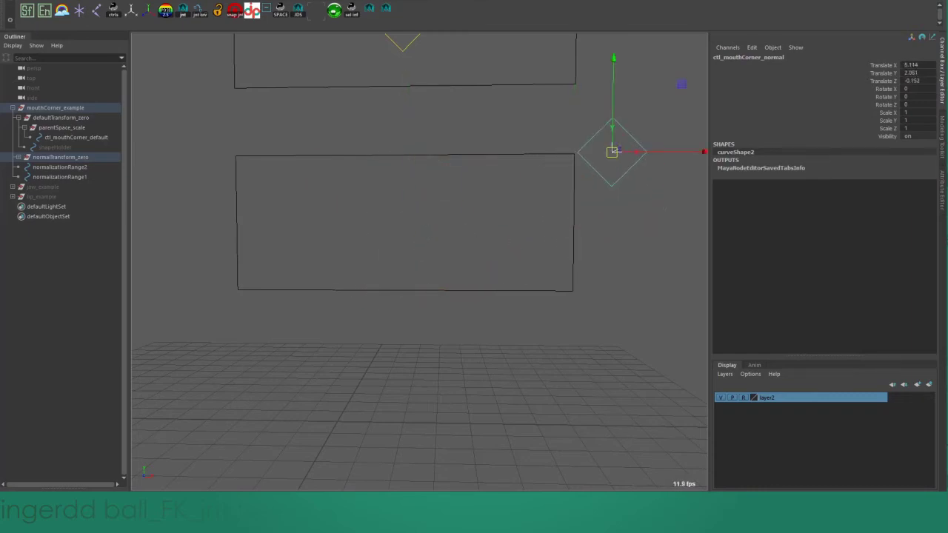
key("ctrl+z")
key("ctrl+z")
Step: Open the full attributes of ctl_mouthCorner_normal and set its Local Scale X to 5, undoing a trial move along Y
key("ctrl+a")
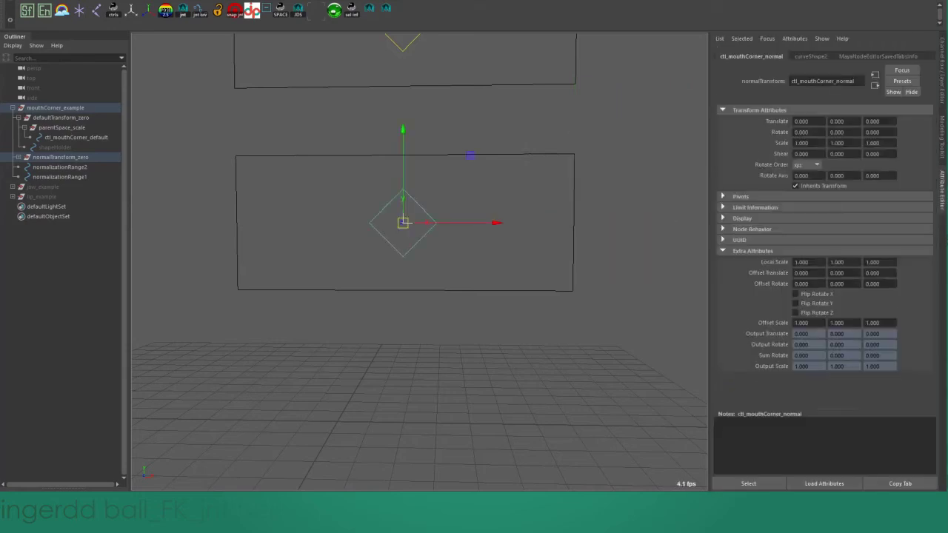
left_click(18, 157)
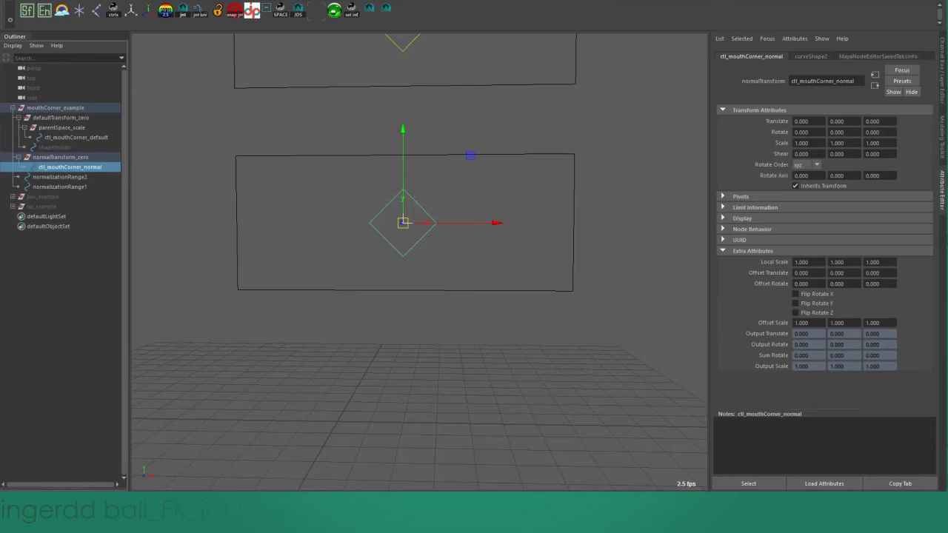
double_click(802, 262)
type("5")
key("Return")
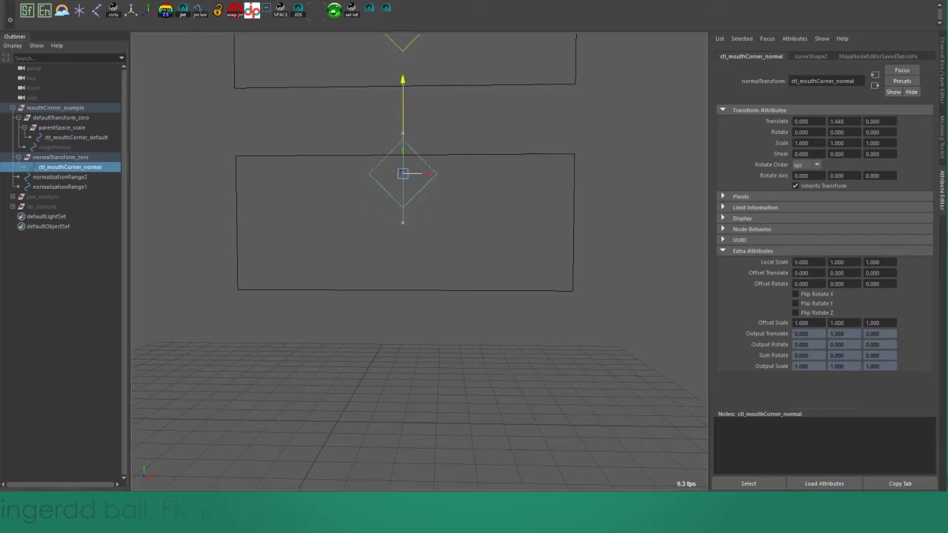
left_click_drag(402, 80, 403, 57)
key("ctrl+z")
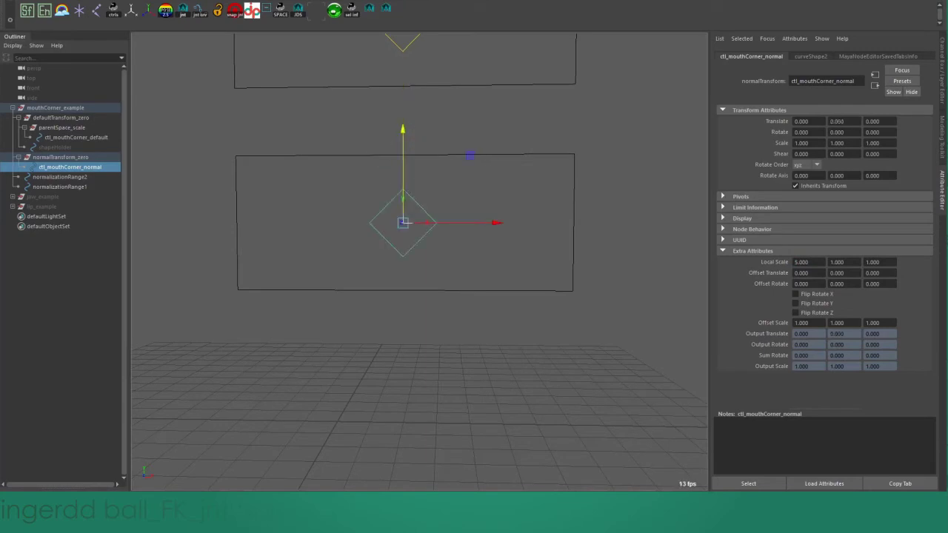
Step: Set the Local Scale Y of ctl_mouthCorner_normal to 2 and undo a short trial move along X
double_click(837, 262)
type("2")
key("Return")
left_click_drag(482, 222, 506, 222)
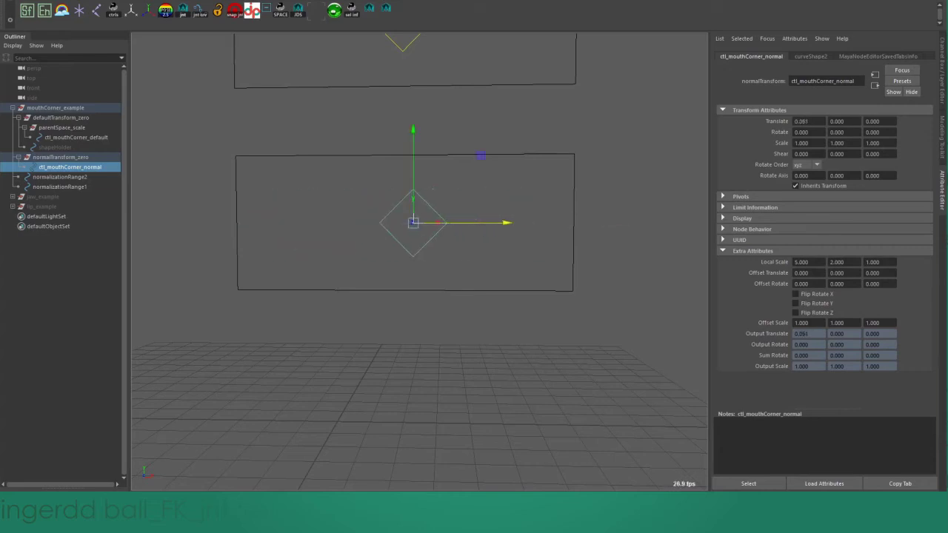
key("ctrl+z")
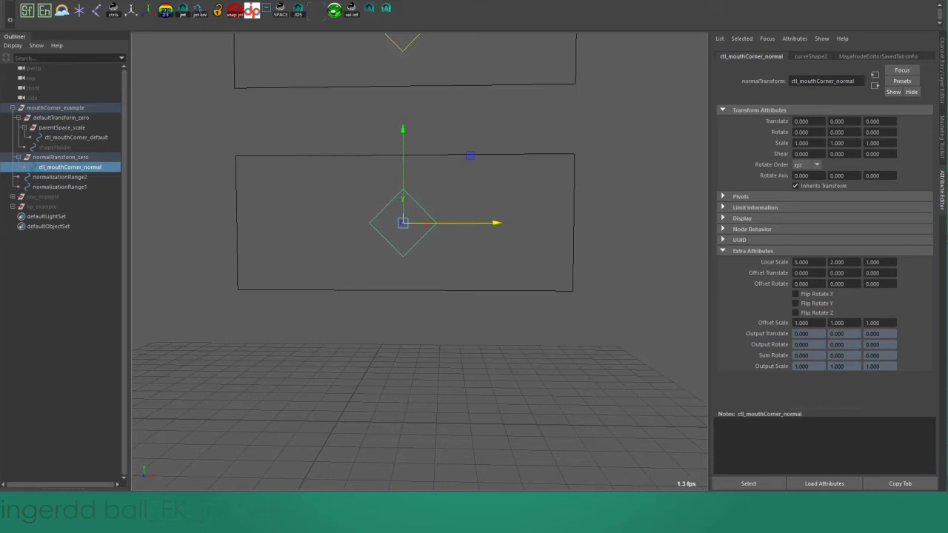
Step: Activate the custom move tool, try moving ctl_mouthCorner_normal within its frame, and undo the moves
left_click(386, 8)
left_click_drag(445, 222, 382, 164)
key("ctrl+z")
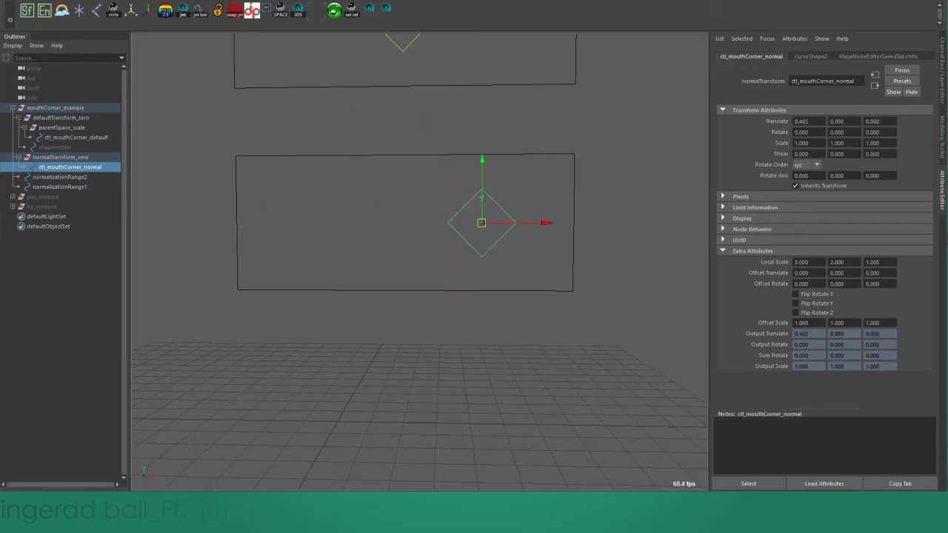
key("ctrl+z")
Step: Test the normalized X range by moving ctl_mouthCorner_normal to its frame's negative X edge at about -1
key("ctrl+a")
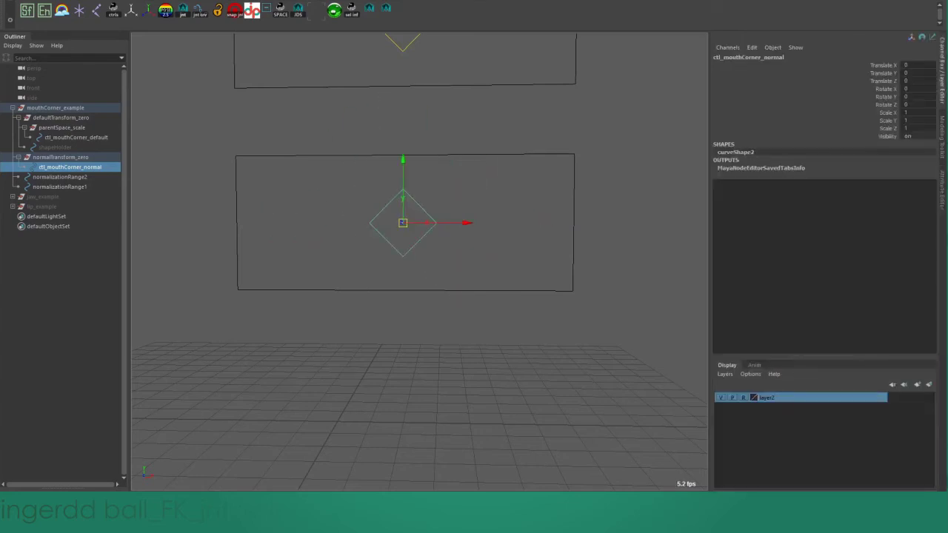
left_click_drag(455, 222, 628, 222)
key("ctrl+z")
mouse_move(403, 172)
left_mouse_down()
mouse_move(402, 100)
mouse_move(402, 253)
mouse_move(402, 185)
left_mouse_up()
left_click_drag(465, 224, 297, 224)
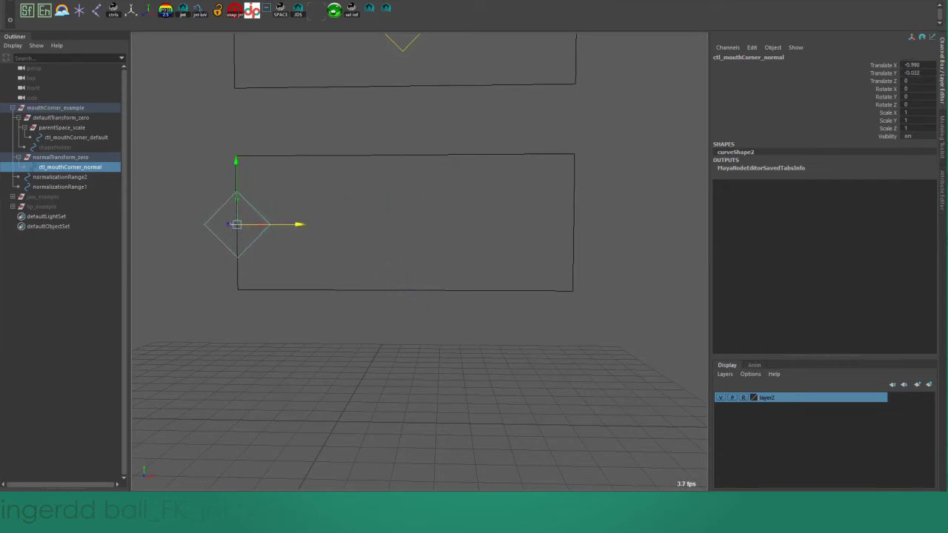
Step: Reset the Translate Y and Translate X of ctl_mouthCorner_normal to 0 and deselect it
left_click(918, 65)
left_click(918, 73)
type("0")
key("Return")
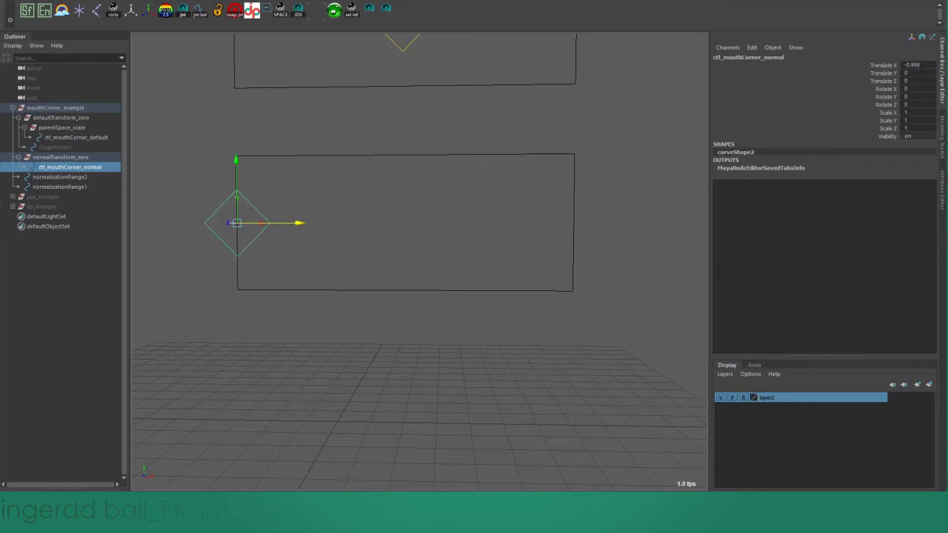
left_click(917, 65)
type("0")
key("Return")
left_click(488, 256)
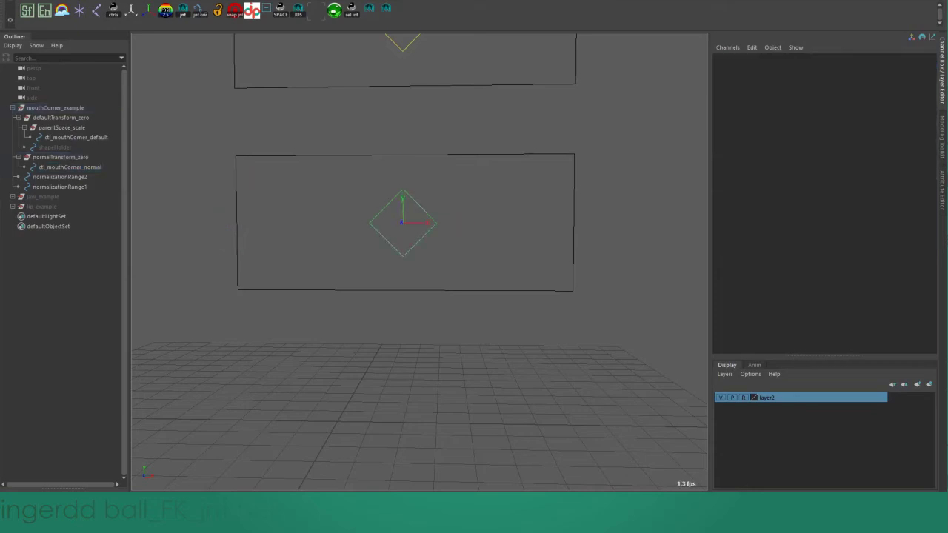
Step: Select ctl_mouthCorner_normal, try rotating it freehand, and set its Rotate Z to 45
left_click(420, 239)
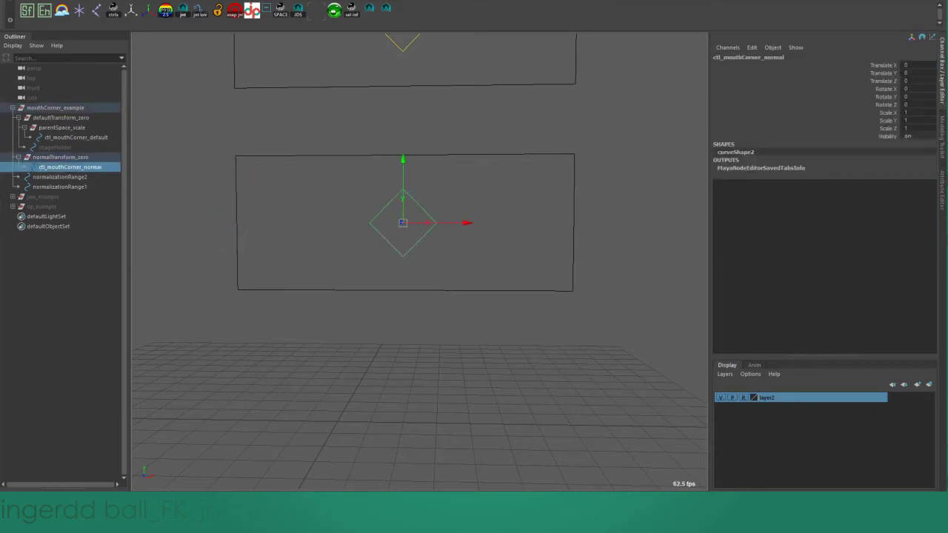
middle_click_drag(420, 239, 427, 267, "alt")
scroll(420, 260, "down", 2)
scroll(420, 261, "up", 2)
key("e")
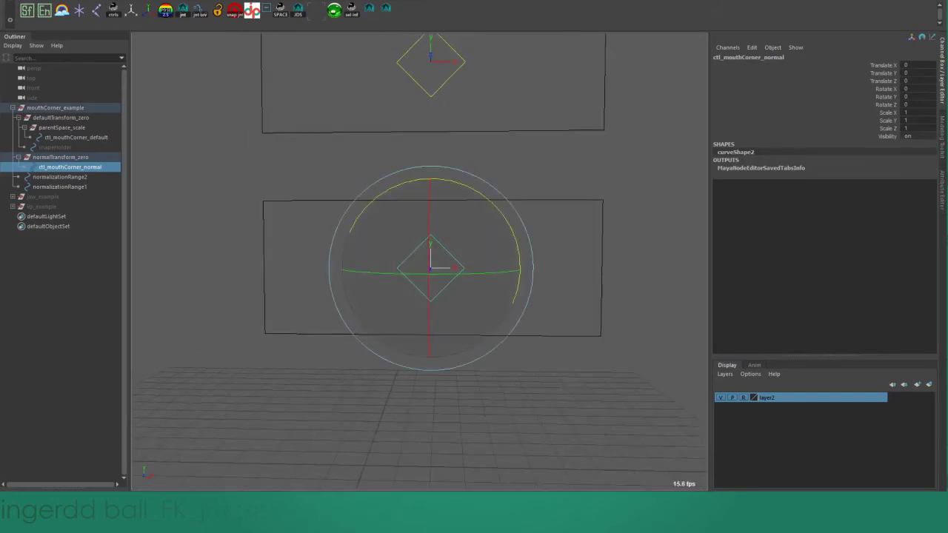
left_click_drag(412, 238, 397, 252)
key("ctrl+z")
left_click_drag(468, 187, 409, 182)
left_click(910, 105)
type("45")
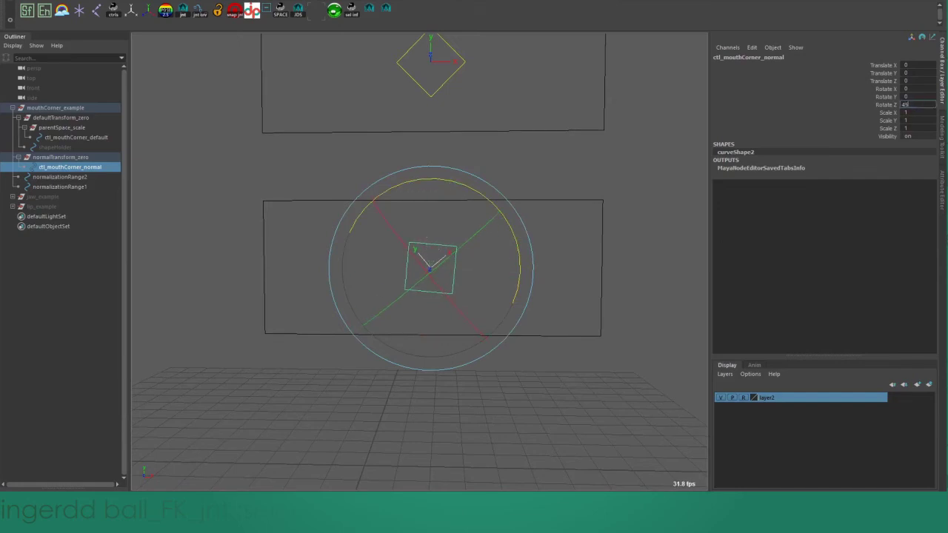
key("Return")
Step: Test moving the rotated ctl_mouthCorner_normal along its own X axis, undo that, and move it freely within its frame
key("w")
middle_click_drag(430, 268, 442, 248, "alt")
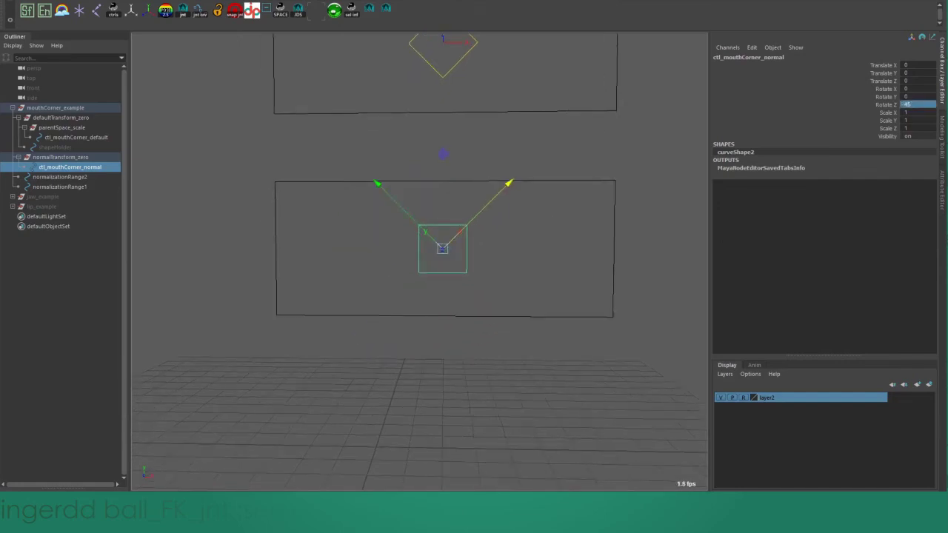
scroll(442, 248, "up", 2)
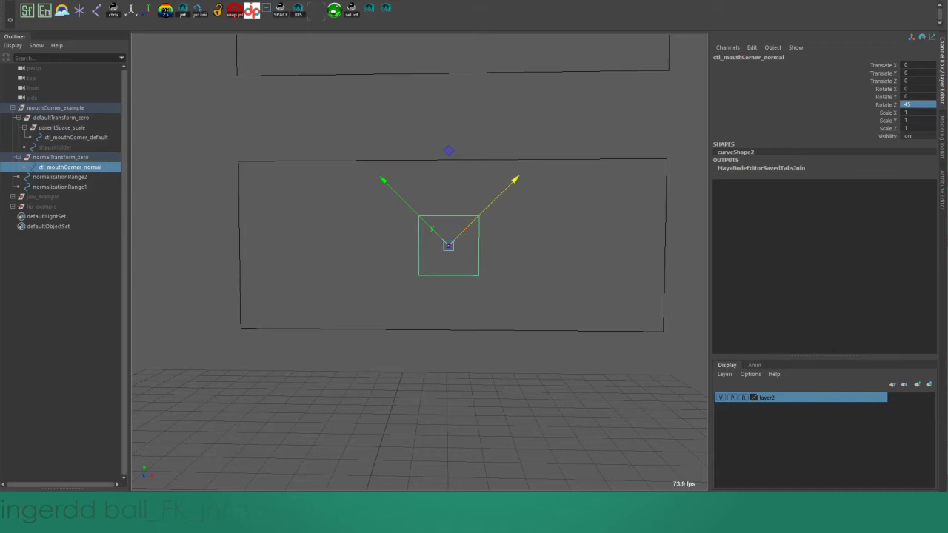
left_click(548, 259)
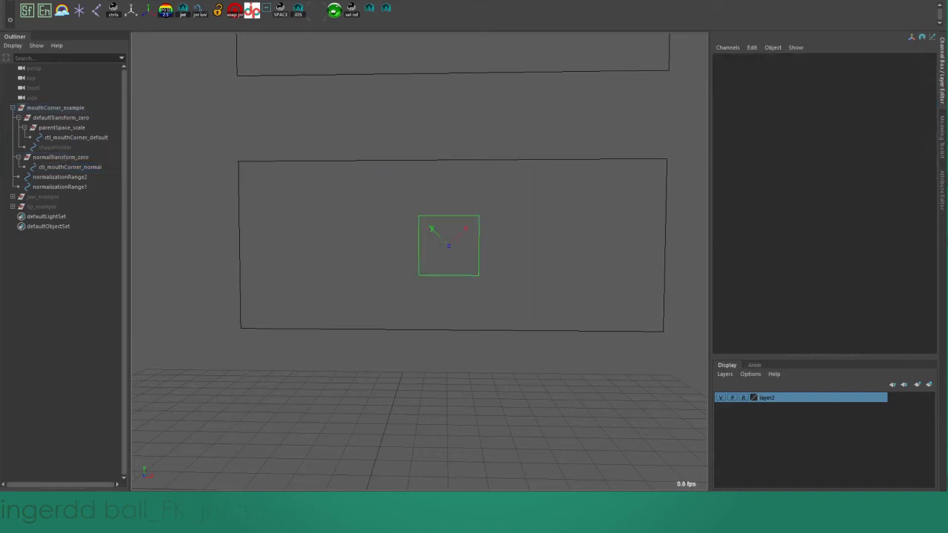
scroll(419, 261, "up", 2)
left_click(495, 239)
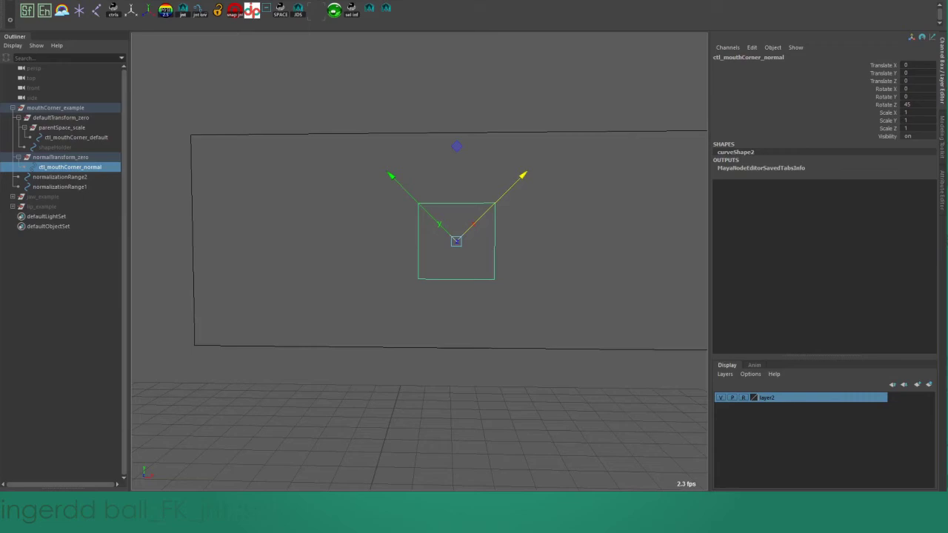
left_click_drag(590, 182, 517, 192)
left_click_drag(605, 227, 525, 255)
left_click_drag(524, 174, 471, 203)
key("ctrl+z")
left_click_drag(456, 240, 201, 295)
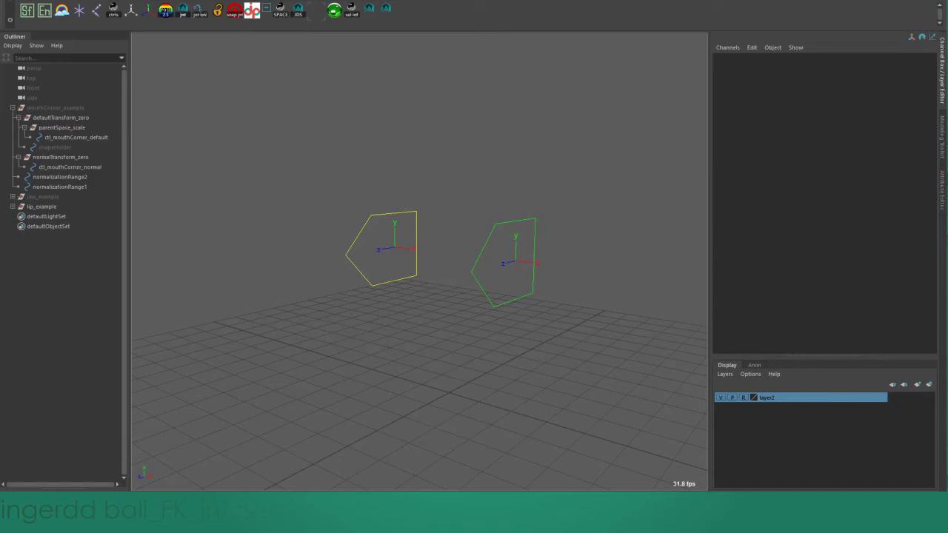
Step: Select ctl_lip_normal together with ctl_lip_default, undo a trial move, and set the Translate Y of both to 1.5
left_click(534, 260)
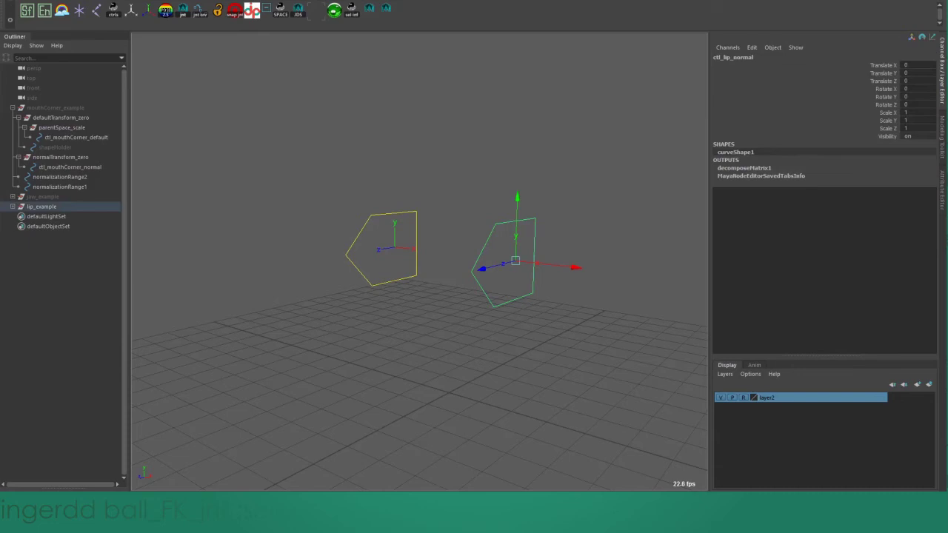
left_click(395, 213, "shift")
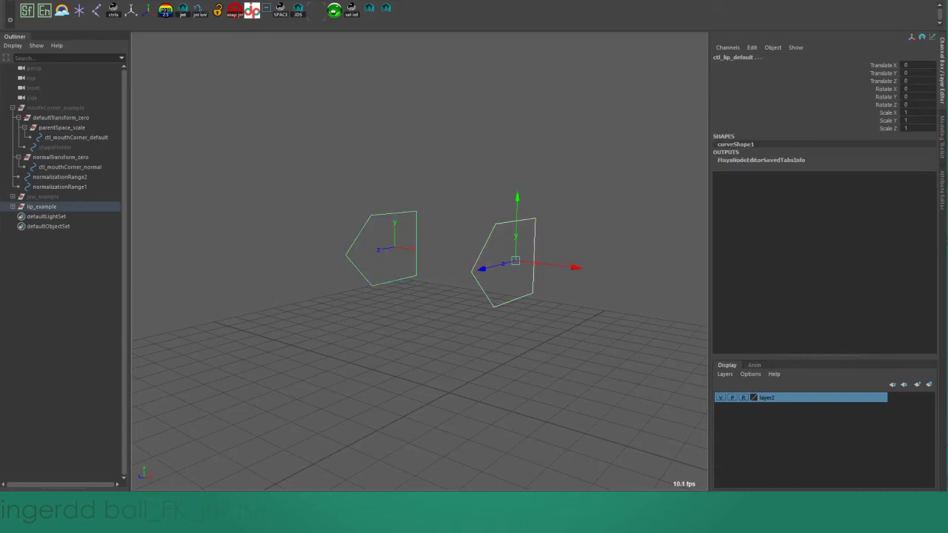
left_click_drag(516, 199, 545, 229)
key("ctrl+z")
left_click(407, 212)
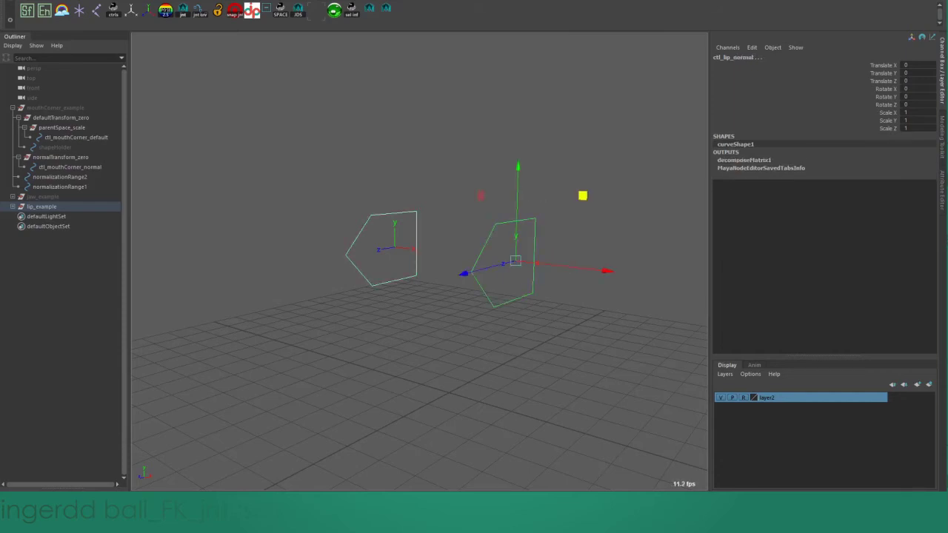
left_click_drag(516, 169, 519, 99)
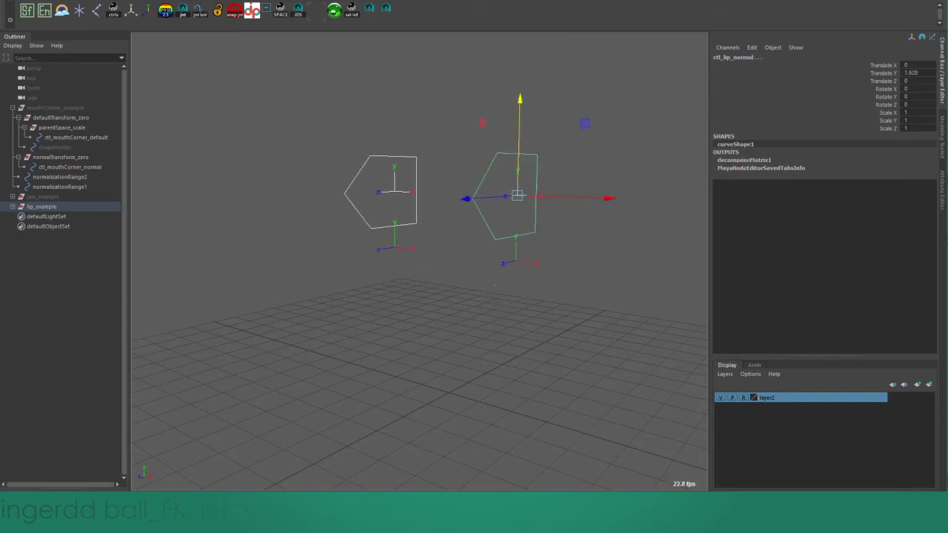
left_click(917, 73)
type("1.5")
key("Return")
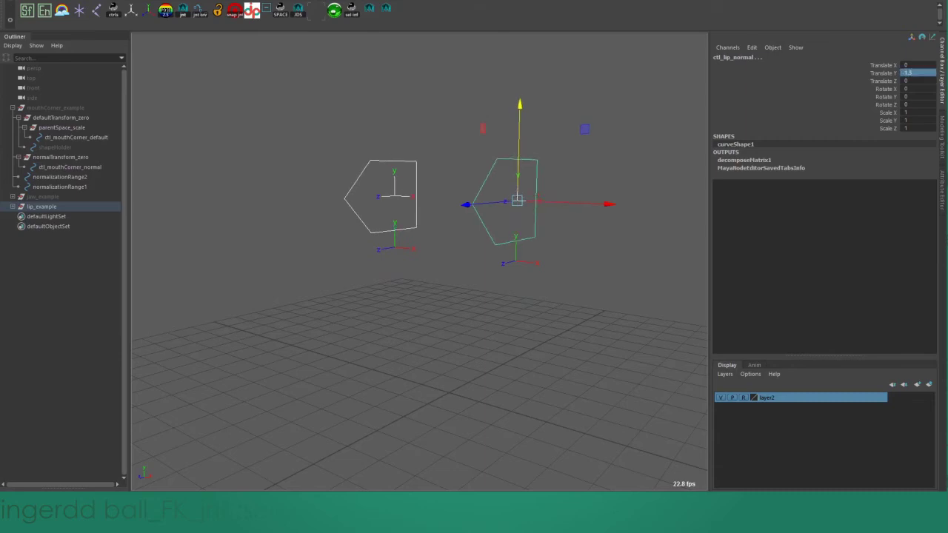
Step: Select only ctl_lip_default, try a small Rotate X of about -2.9, and undo it
left_click(592, 274)
left_click_drag(518, 297, 489, 308, "alt")
middle_click_drag(489, 308, 544, 337, "alt")
left_click_drag(544, 337, 569, 337, "alt")
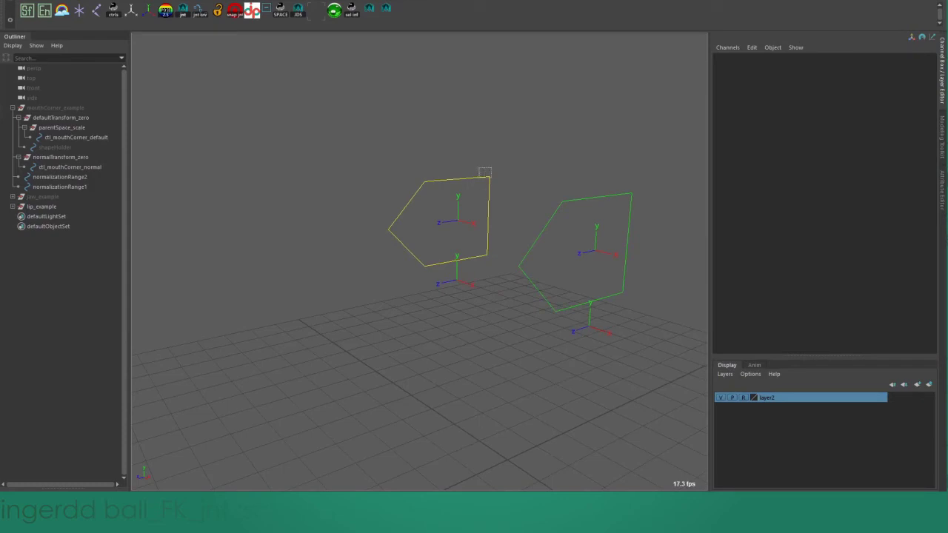
left_click_drag(462, 158, 566, 207)
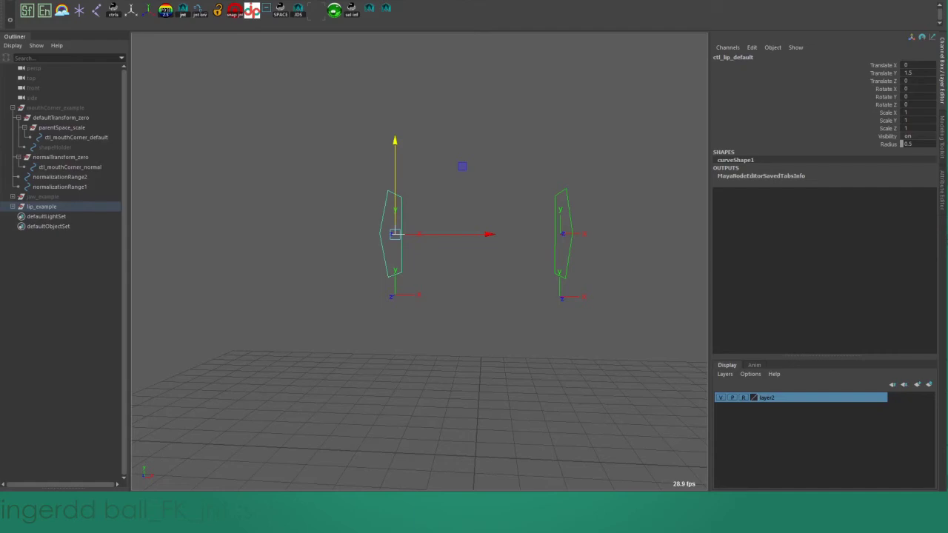
left_click(510, 177)
left_click_drag(548, 189, 474, 199, "alt")
left_click_drag(483, 143, 497, 186)
left_click(885, 89)
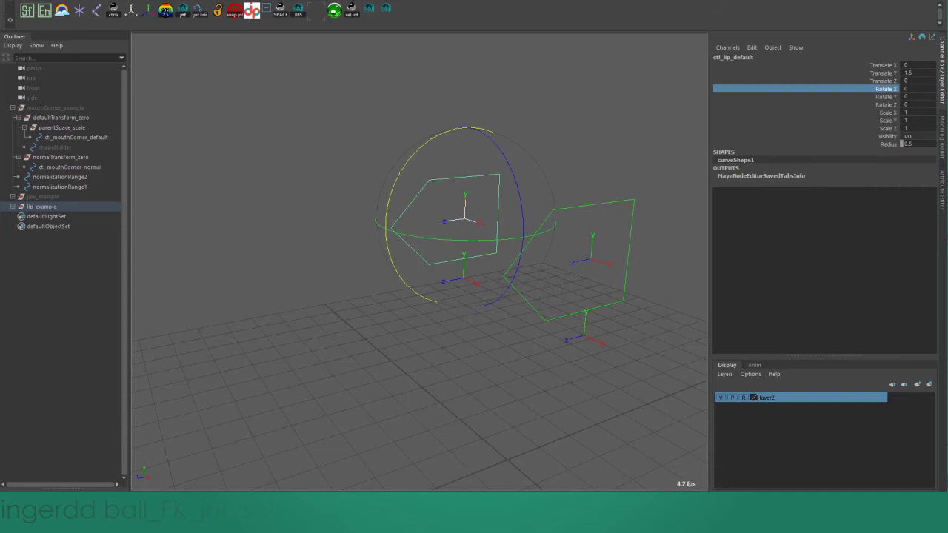
middle_click_drag(518, 222, 544, 222)
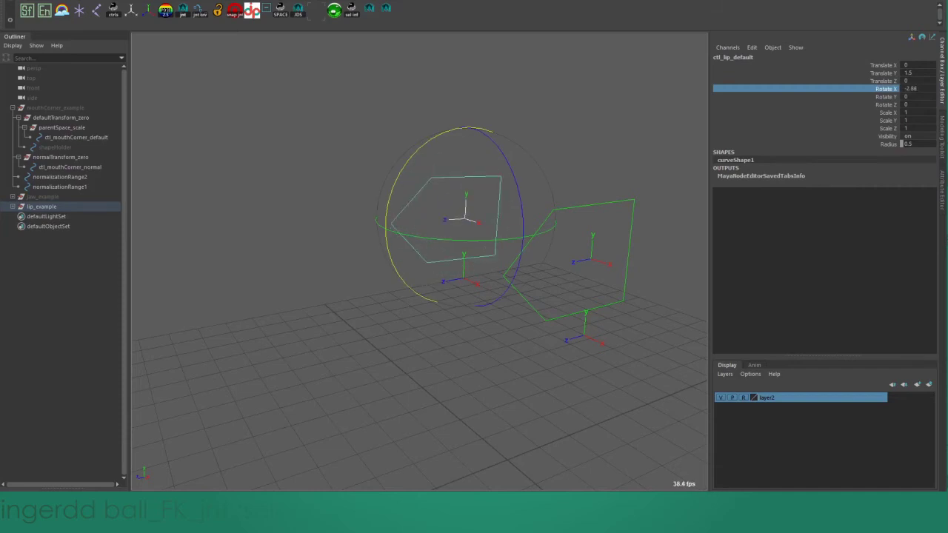
key("ctrl+z")
Step: Try rotating the parent group srt_lip_offsetRotate about X so ctl_lip_default swings around its pivot, and undo the rotation
key("f")
left_click(63, 226)
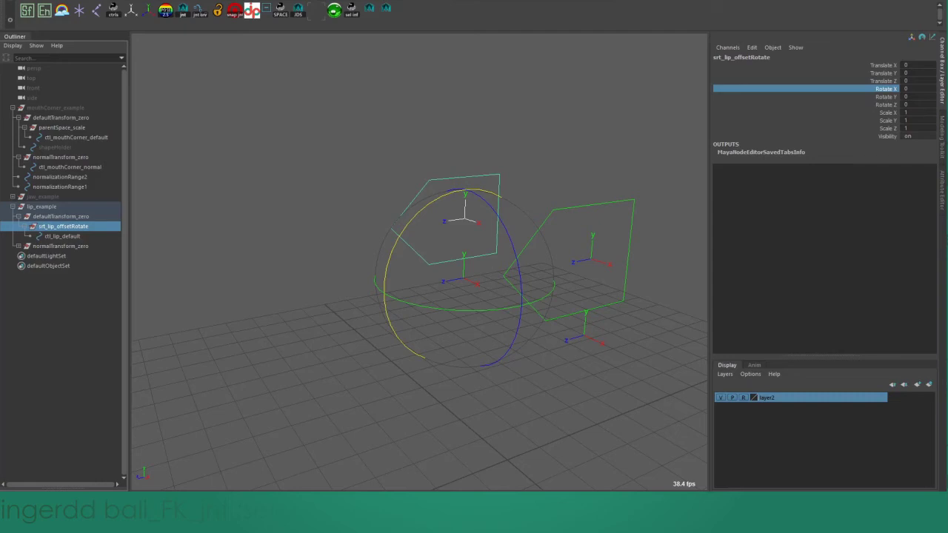
left_click_drag(409, 222, 429, 203)
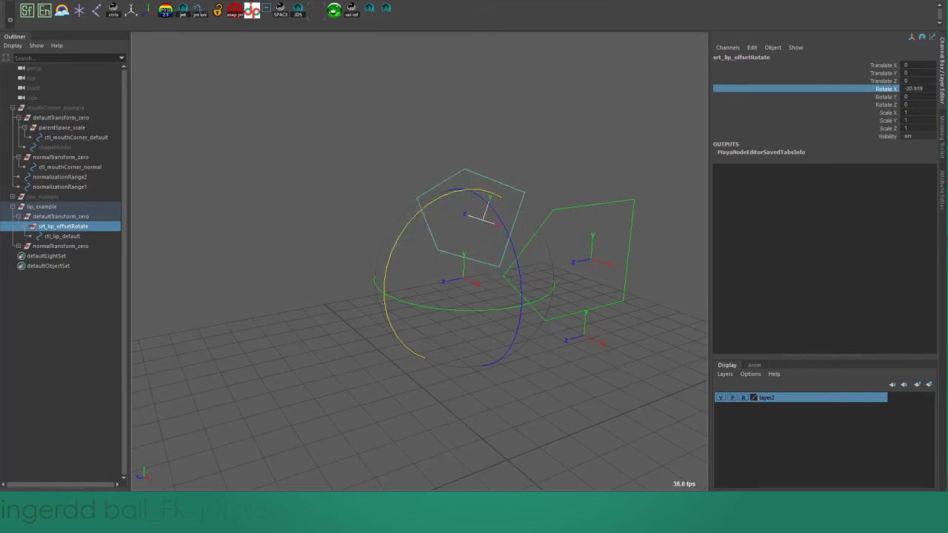
left_click_drag(473, 244, 519, 210, "alt")
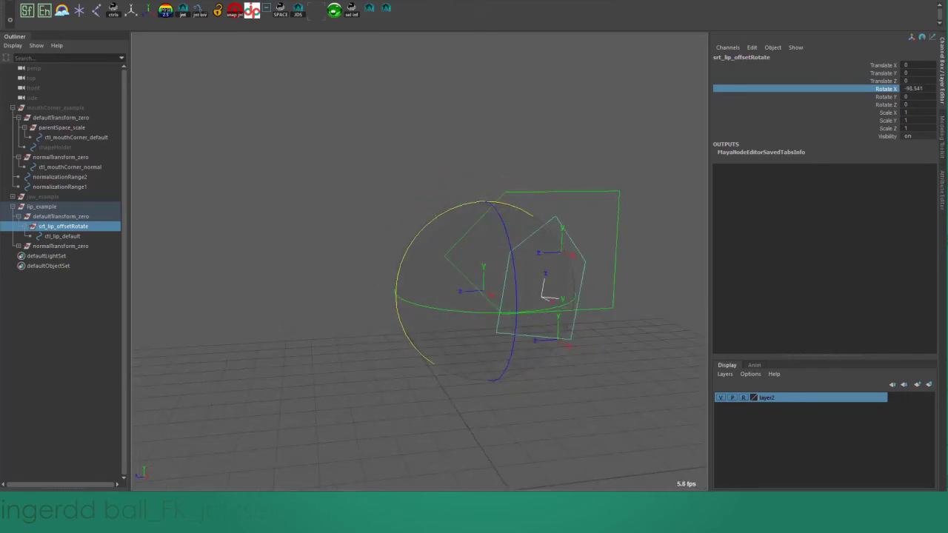
right_click_drag(518, 222, 563, 222, "alt")
key("ctrl+z")
key("ctrl+z")
Step: Try rotating srt_lip_offsetRotate again, moving and rotating ctl_lip_default under it, and undo all the changes
left_click_drag(433, 238, 477, 210)
left_click_drag(476, 123, 476, 157)
left_click_drag(485, 140, 497, 179)
key("w")
left_click_drag(579, 154, 586, 140)
key("ctrl+z")
key("e")
left_click_drag(481, 163, 533, 143)
key("ctrl+z")
key("ctrl+z")
key("ctrl+z")
key("ctrl+z")
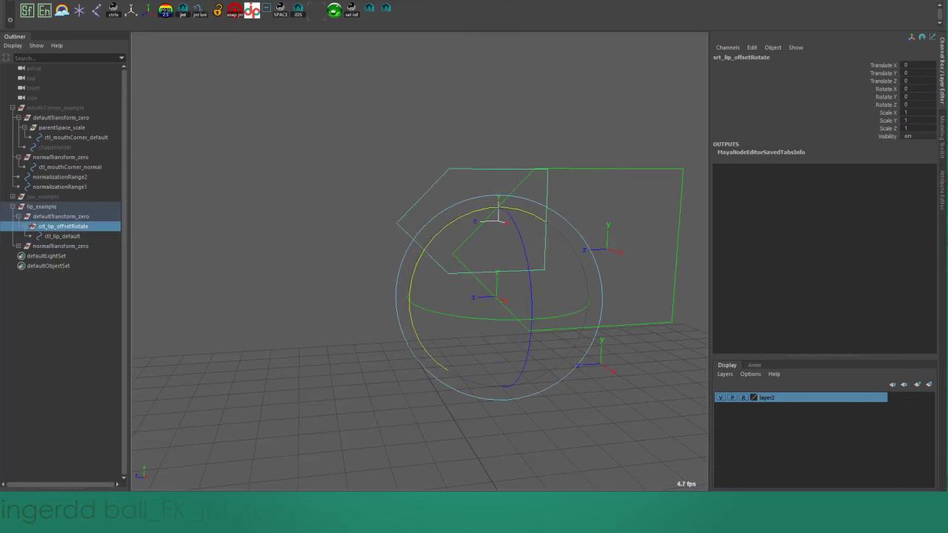
key("ctrl+z")
left_click_drag(443, 220, 485, 238, "alt")
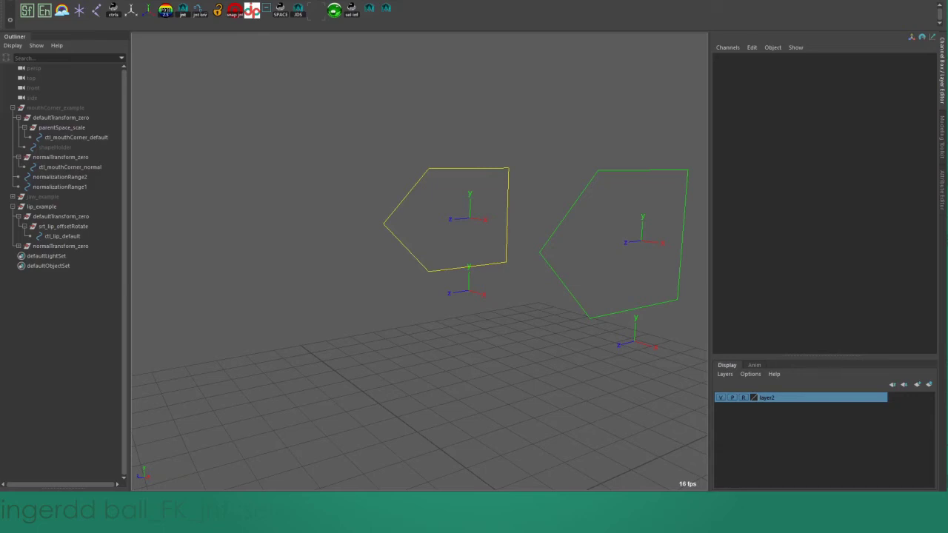
Step: Select ctl_lip_default, open its full attributes, and set its Joint Orient X to 45
left_click_drag(441, 140, 451, 197)
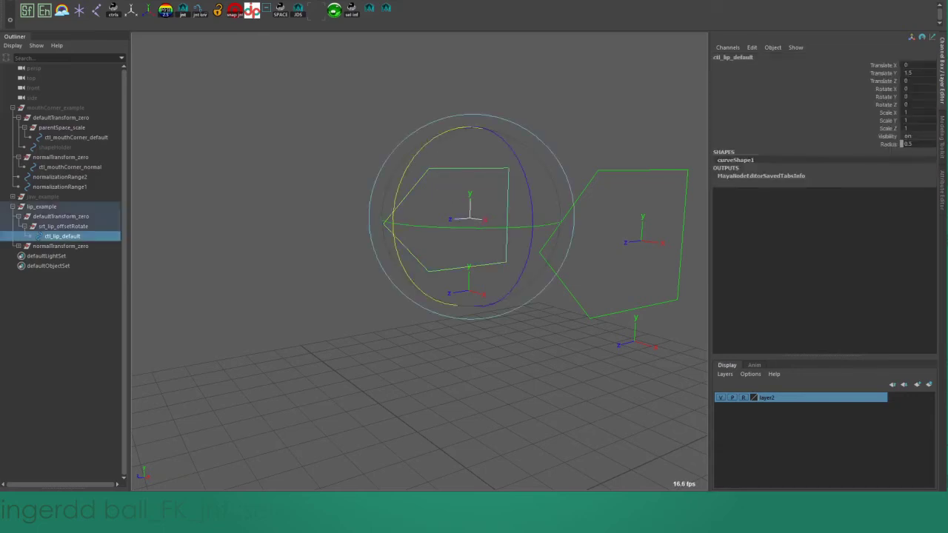
key("ctrl+a")
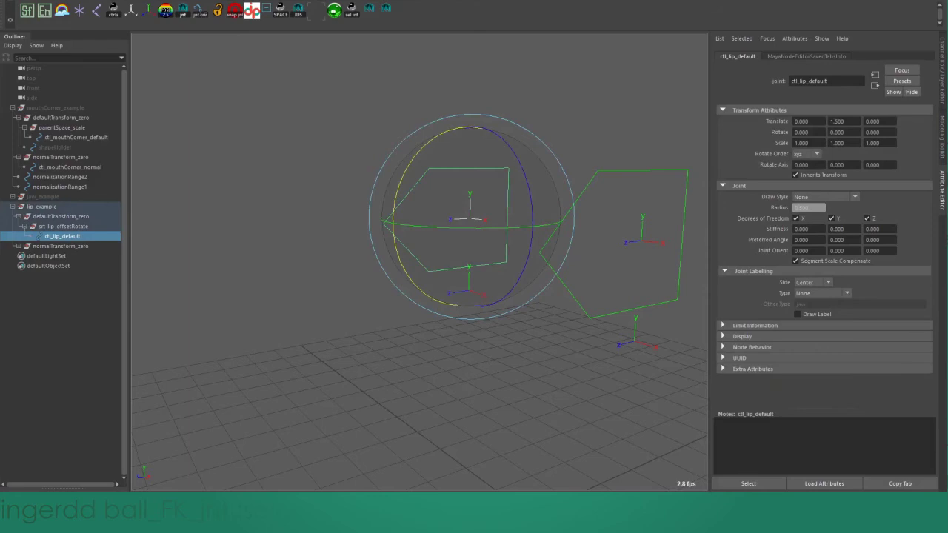
right_click_drag(419, 262, 451, 261, "alt")
left_click_drag(452, 261, 403, 245, "alt")
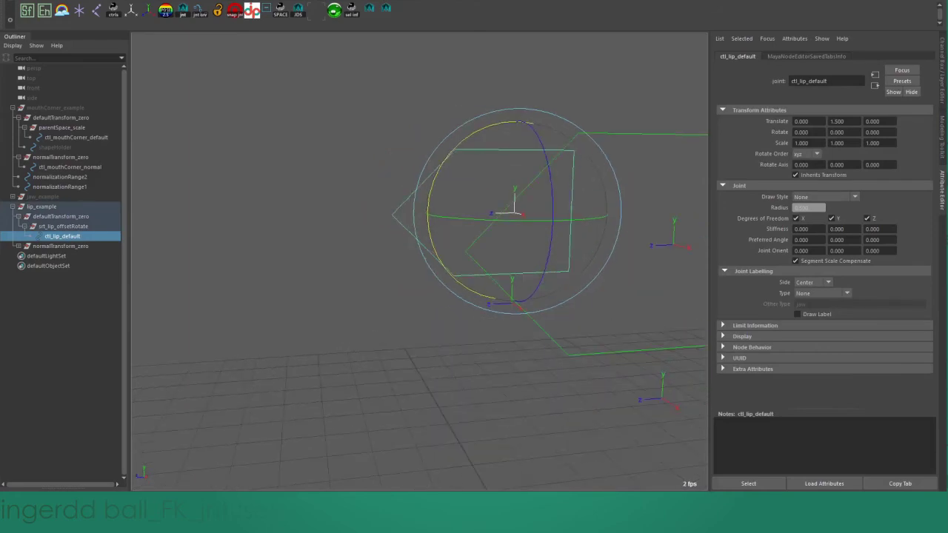
double_click(837, 251)
double_click(801, 250)
type("45")
key("Return")
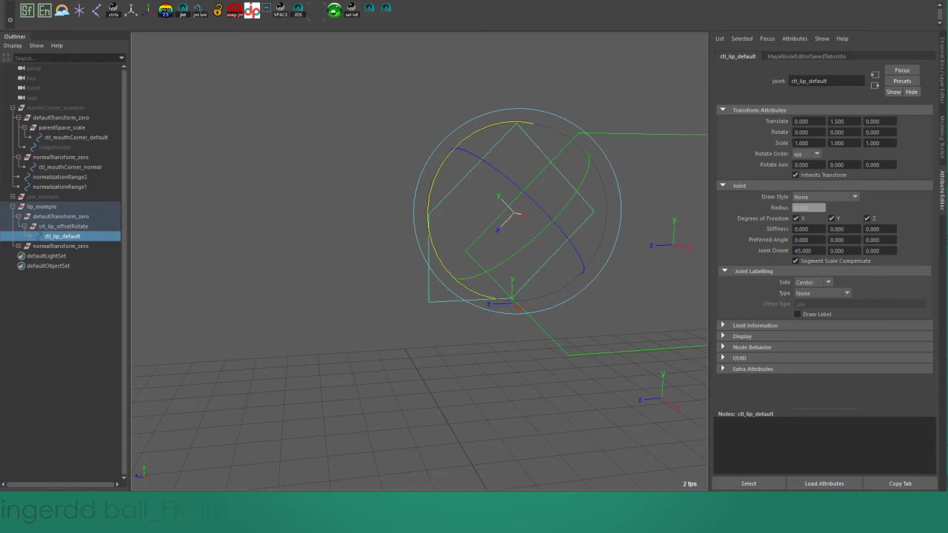
Step: Set the Joint Orient X of ctl_lip_default to 15 and after that to -15
double_click(801, 250)
type("15")
key("Return")
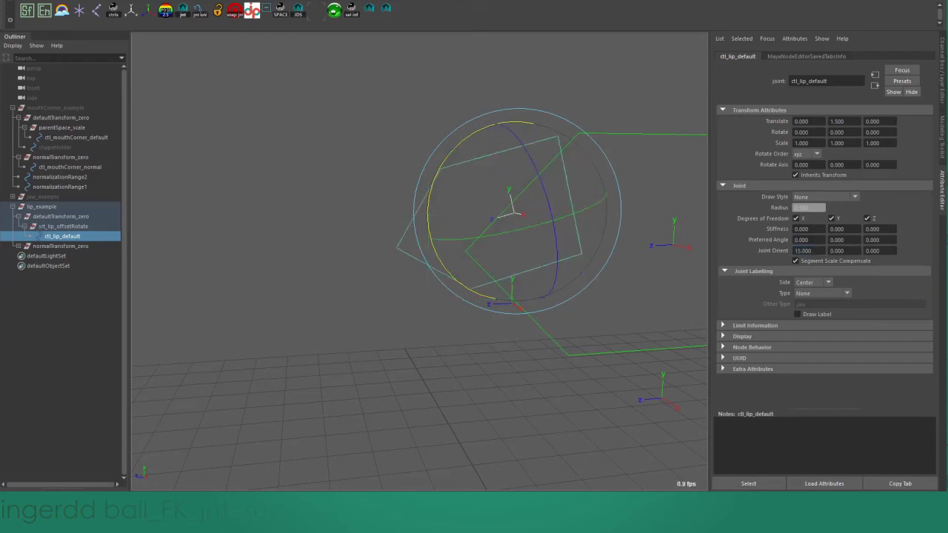
double_click(801, 250)
type("-15")
key("Return")
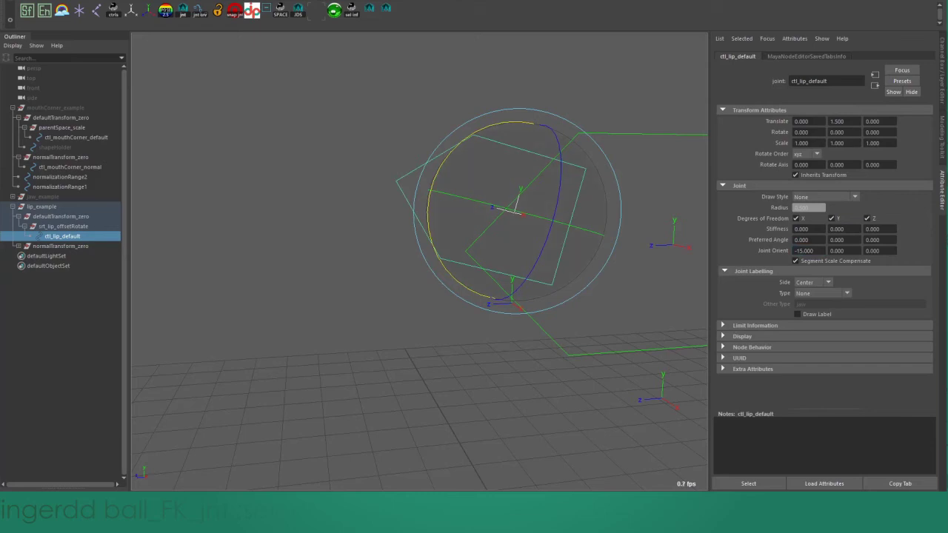
Step: Switch ctl_lip_default back to its channel values and set its Translate Y to 0
key("q")
key("ctrl+a")
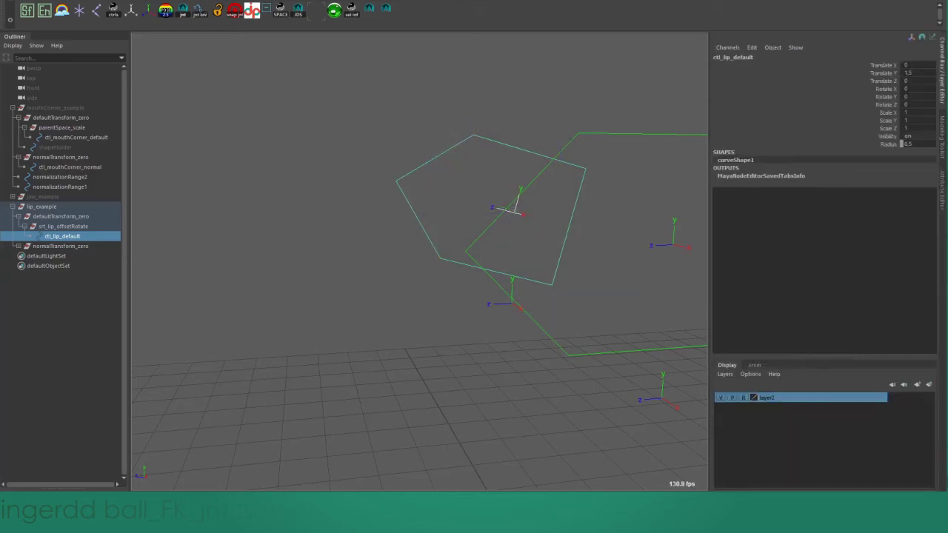
left_click(917, 73)
type("0")
key("Return")
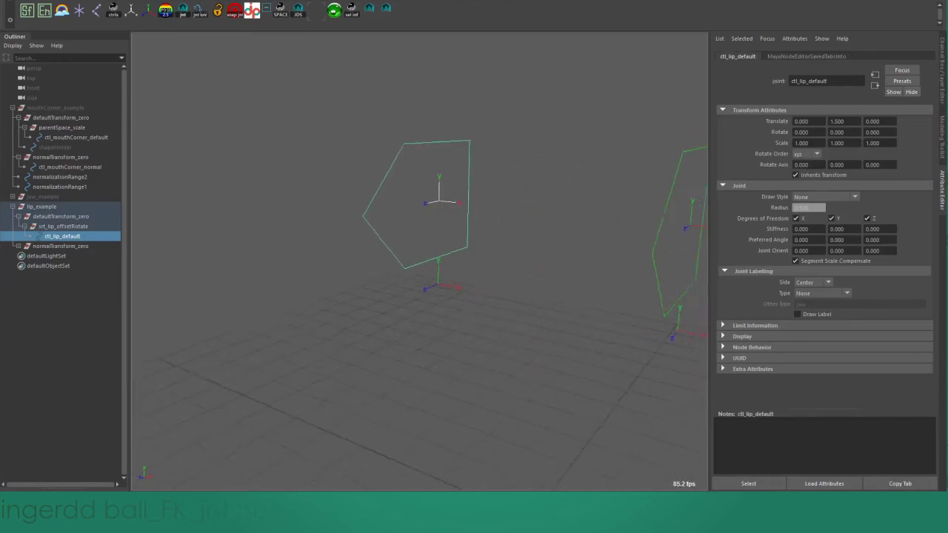
Step: Select ctl_lip_normal and set its Offset Rotate X to 45
middle_click_drag(474, 244, 325, 275, "alt")
left_click_drag(326, 275, 238, 283, "alt")
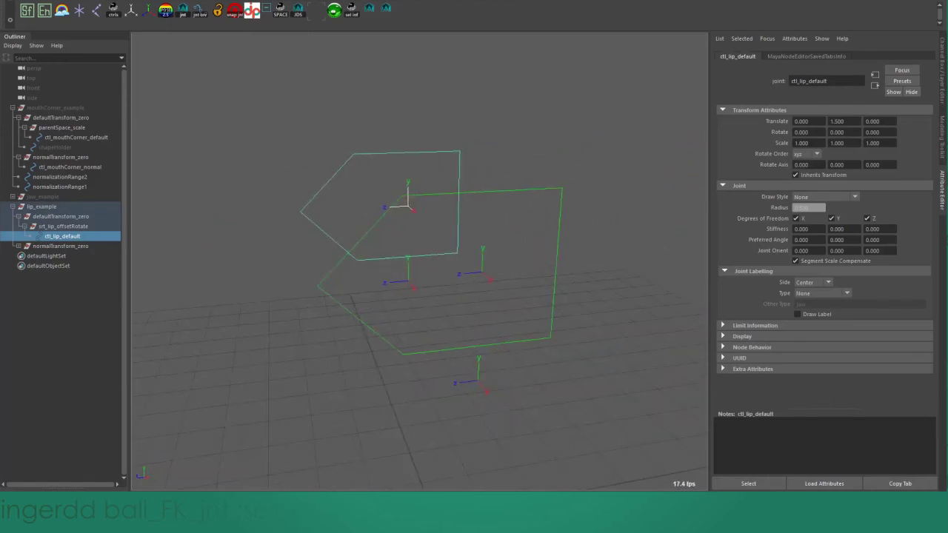
left_click_drag(542, 171, 554, 244)
middle_click_drag(554, 244, 616, 231, "alt")
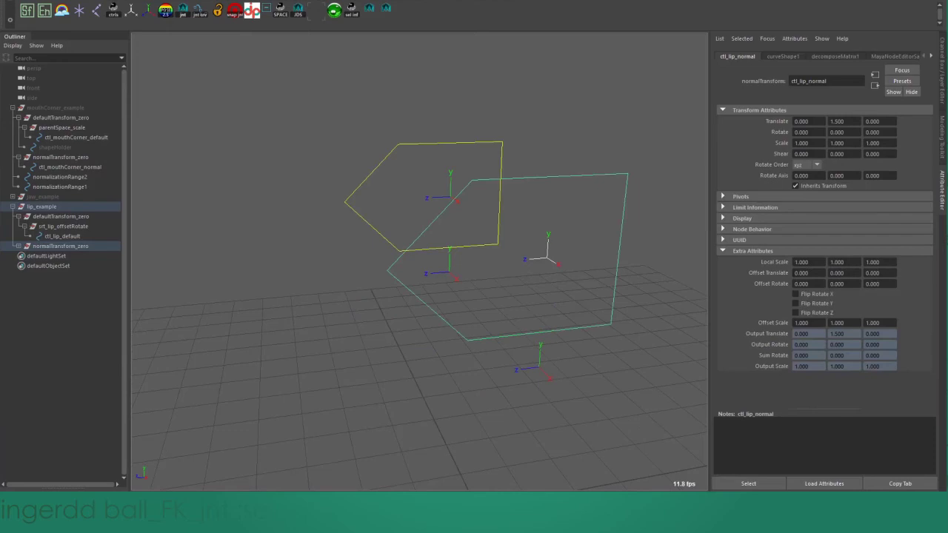
double_click(802, 283)
type("45")
key("Return")
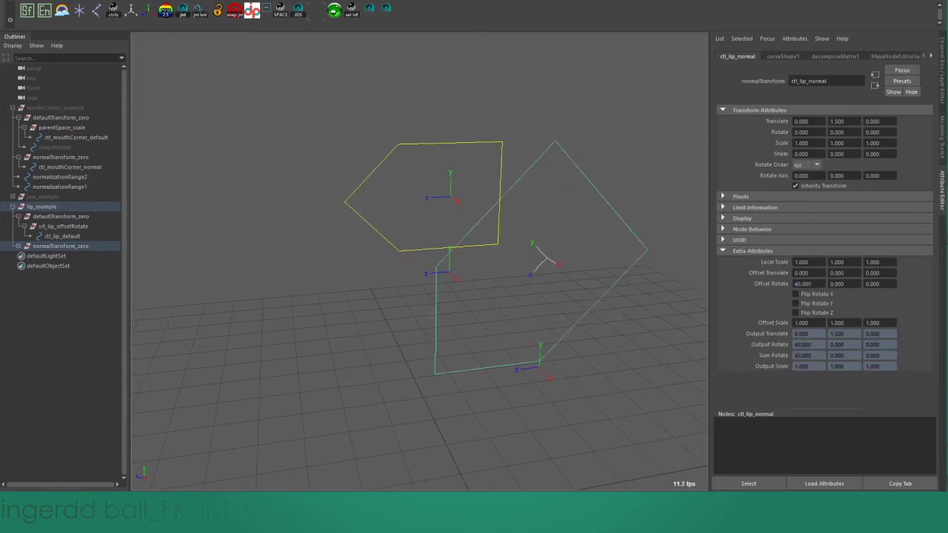
Step: Set the Offset Rotate X of ctl_lip_normal to -1500
left_click_drag(562, 237, 536, 221, "alt")
double_click(804, 283)
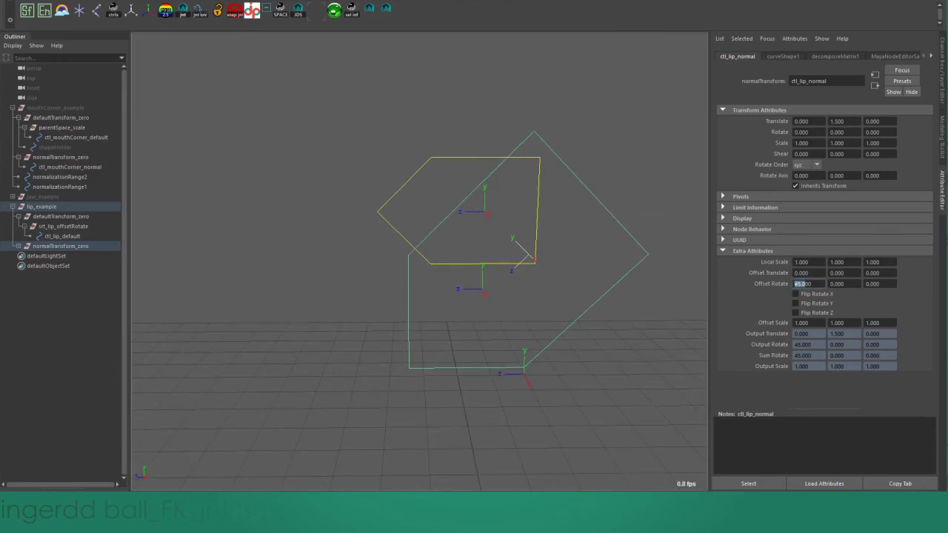
type("-1500")
key("Return")
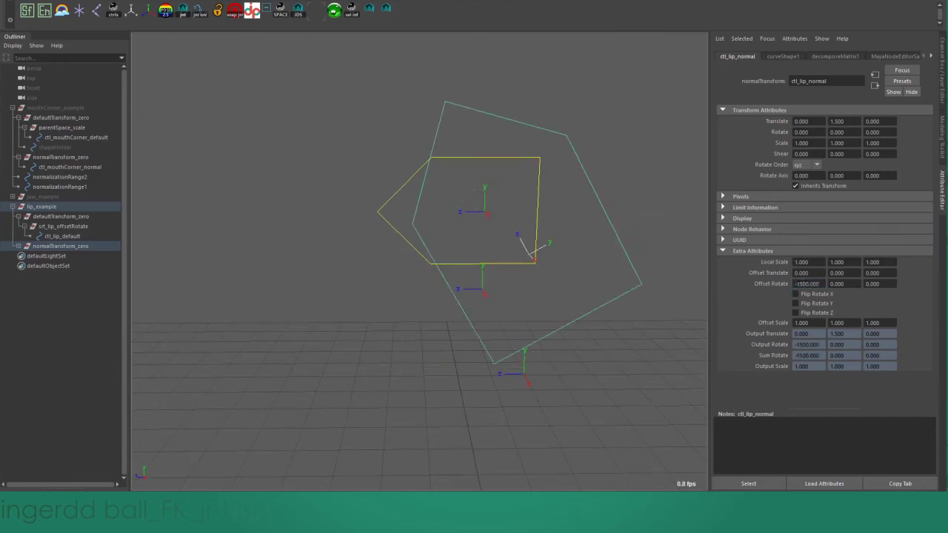
Step: Set the Offset Rotate X of ctl_lip_normal to -15 and after that to 0
double_click(806, 284)
type("-15")
key("Return")
left_click(797, 284)
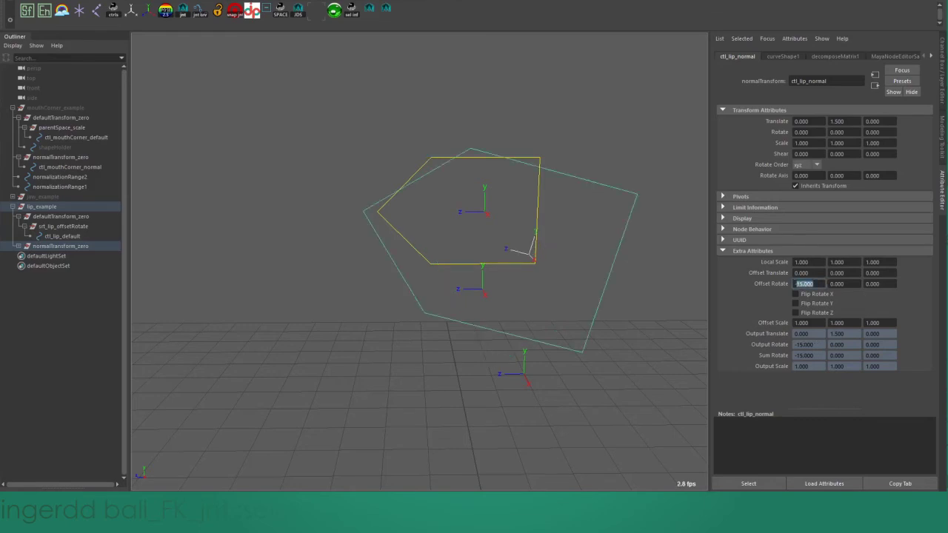
type("0")
key("Return")
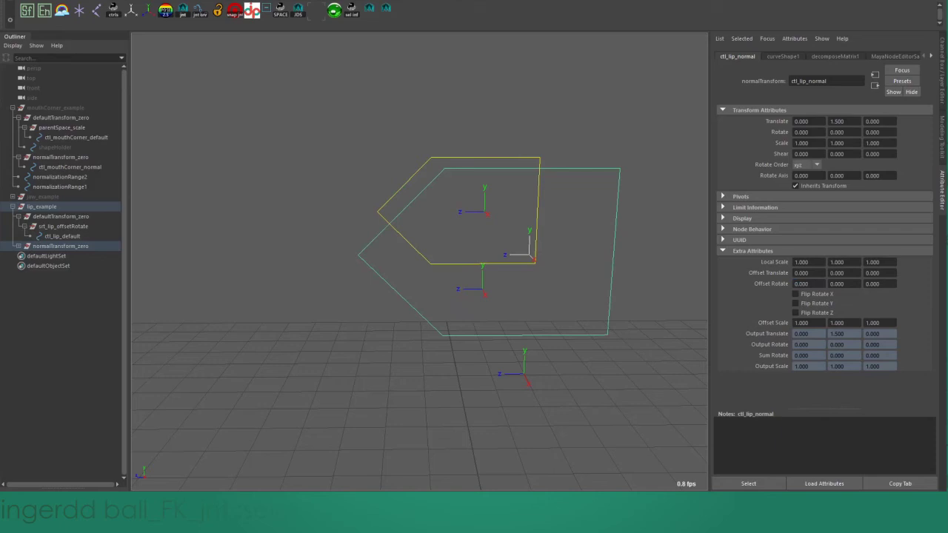
Step: Set the Offset Rotate X of ctl_lip_normal to 45 and toggle its Flip Rotate X option on and off twice
double_click(801, 284)
type("45")
key("Return")
left_click(795, 294)
left_click(795, 294)
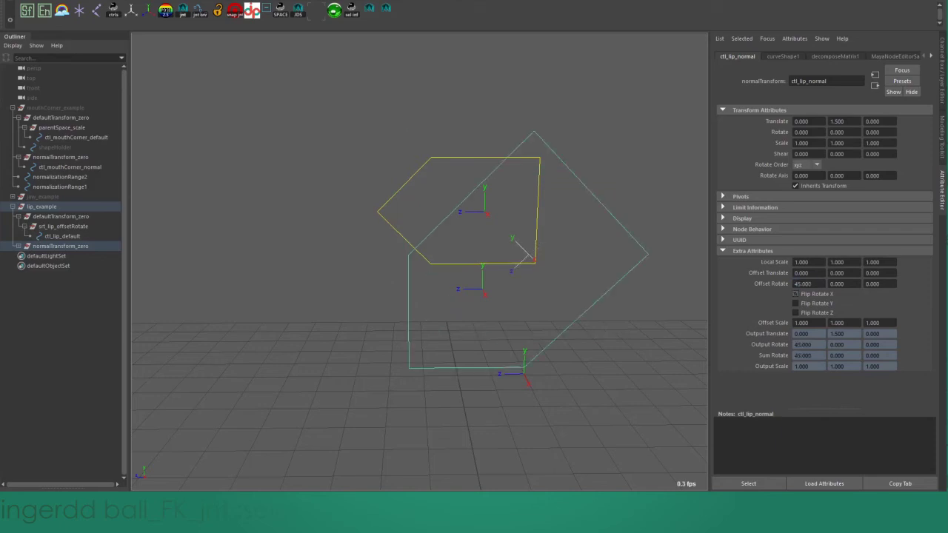
left_click(795, 294)
left_click(795, 293)
Step: Reset the Offset Rotate X of ctl_lip_normal to 0
left_click(801, 283)
type("0")
key("Return")
left_click_drag(449, 248, 536, 268, "alt")
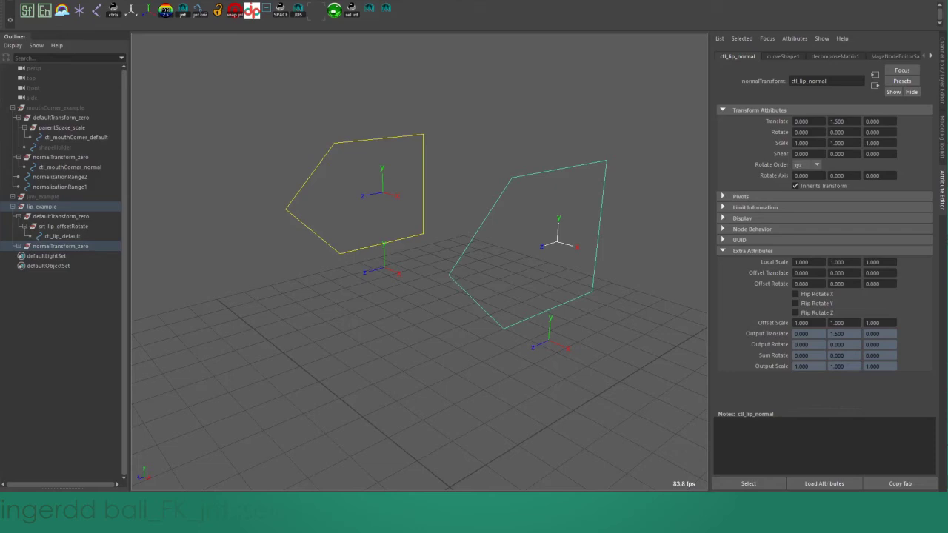
Step: Activate the Move tool on ctl_lip_normal and set its Translate Y to 0
double_click(802, 273)
left_click_drag(415, 296, 377, 285, "alt")
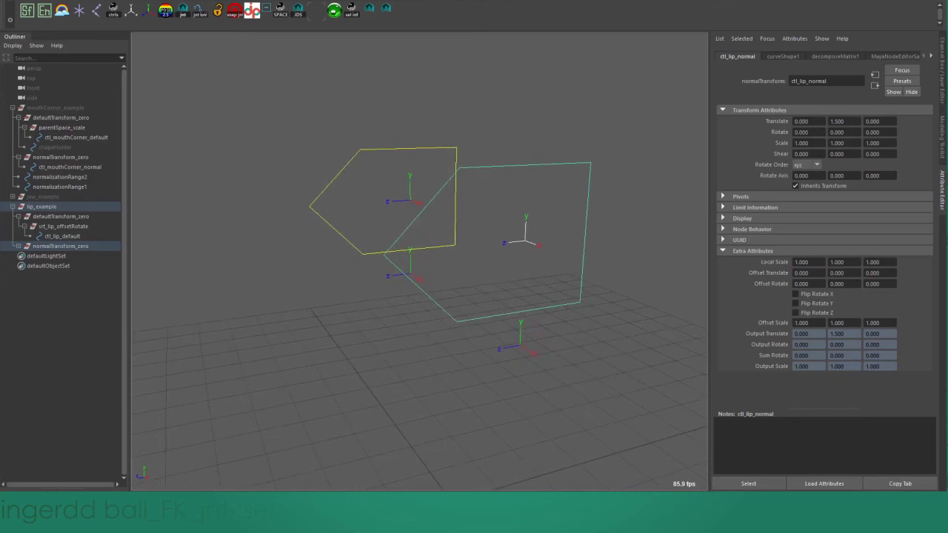
right_click_drag(377, 285, 325, 285, "alt")
left_click_drag(444, 296, 385, 296, "alt")
right_click_drag(385, 297, 473, 296, "alt")
key("w")
left_click_drag(414, 296, 574, 296, "alt")
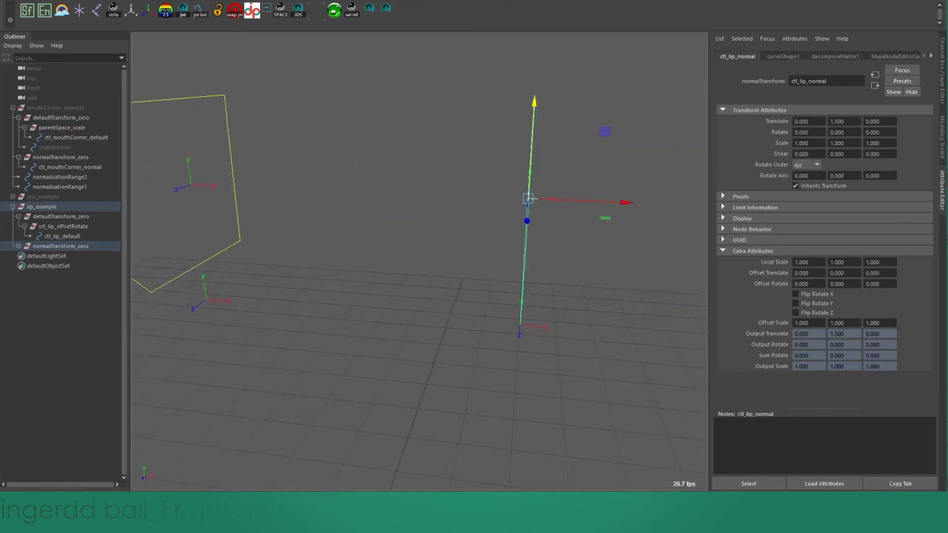
double_click(837, 121)
type("0")
key("Return")
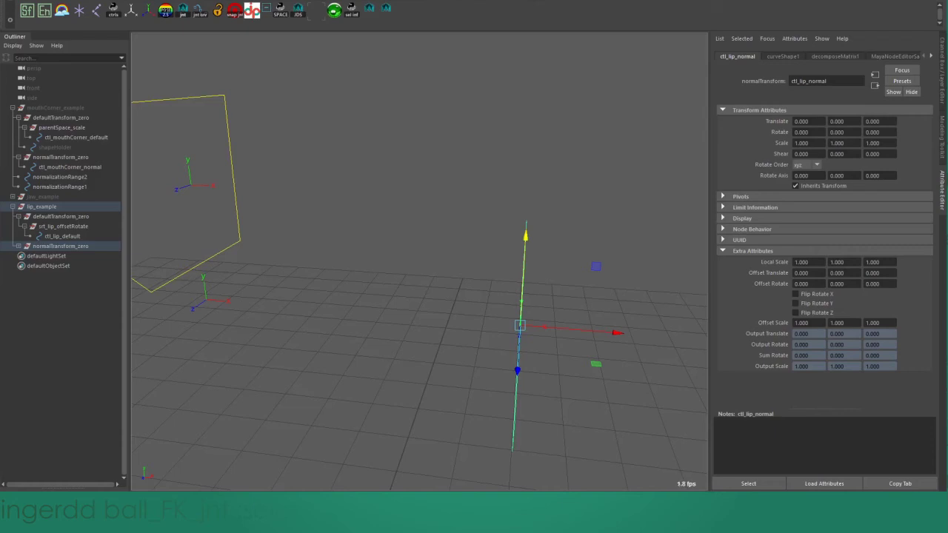
Step: Set the Offset Translate X of ctl_lip_normal to -1 and inspect the control against its pivot from several angles
left_click_drag(459, 281, 351, 224, "alt")
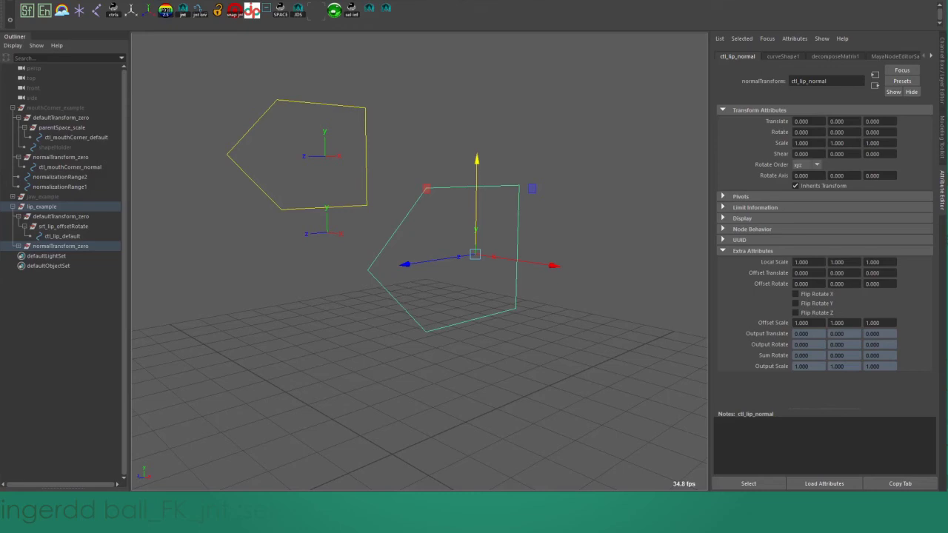
left_click_drag(522, 211, 526, 281, "alt")
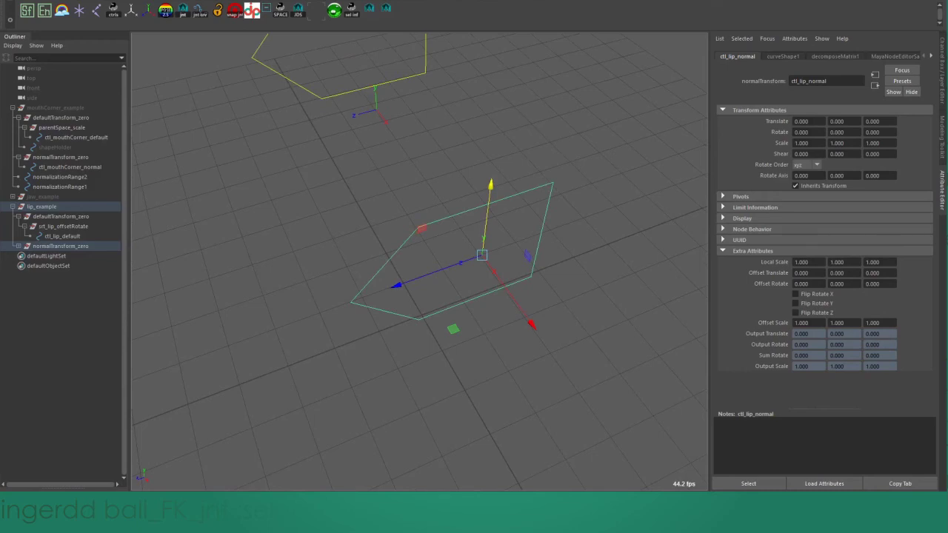
double_click(801, 273)
type("-1")
key("Return")
left_click_drag(518, 281, 585, 237, "alt")
left_click_drag(342, 260, 400, 243, "alt")
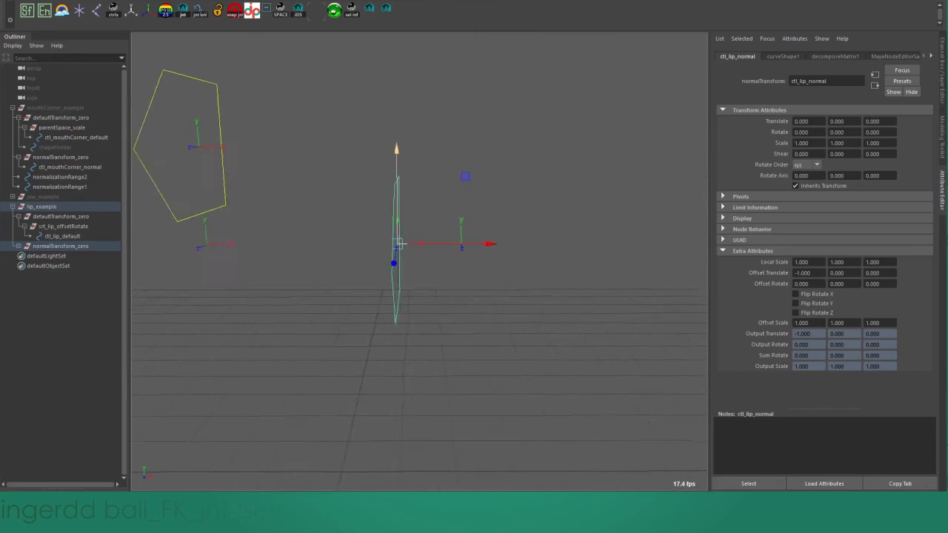
middle_click_drag(400, 243, 430, 229, "alt")
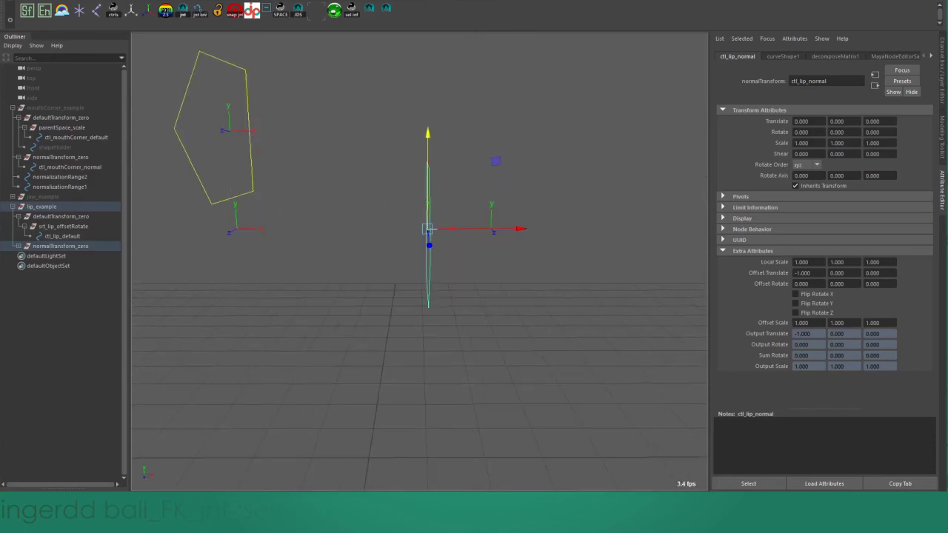
left_click_drag(431, 228, 378, 251, "alt")
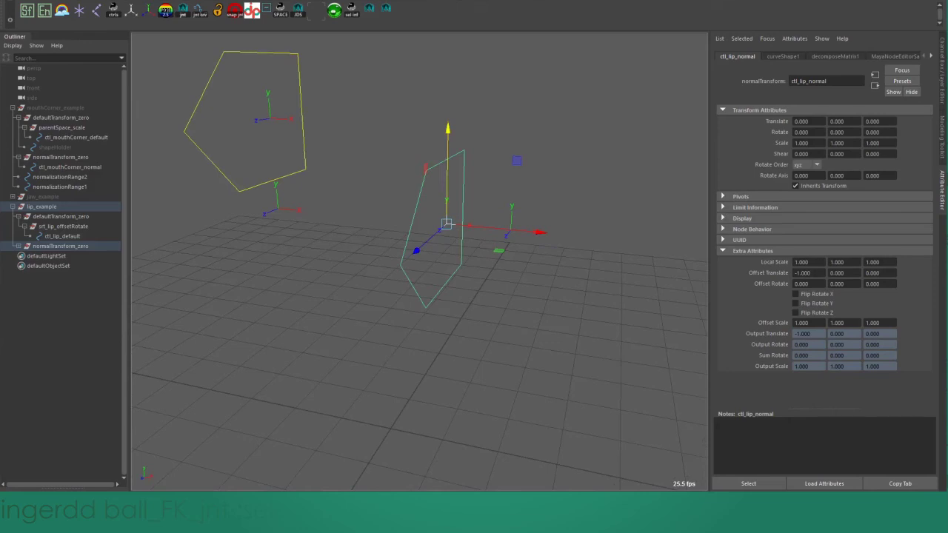
Step: Reset the Offset Translate X of ctl_lip_normal to 0, keeping the control selected
double_click(803, 273)
type("0")
key("Return")
left_click(414, 296)
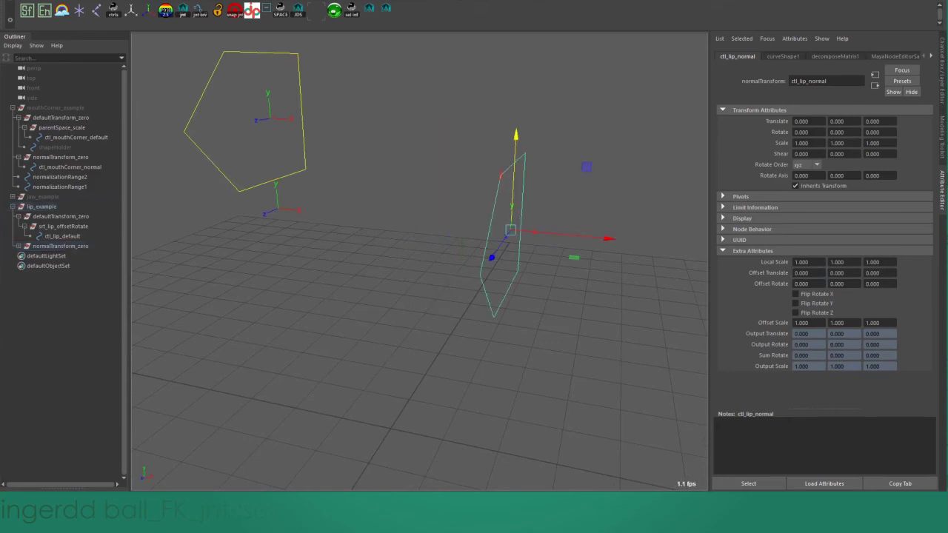
left_click_drag(414, 296, 366, 289, "alt")
left_click(445, 217)
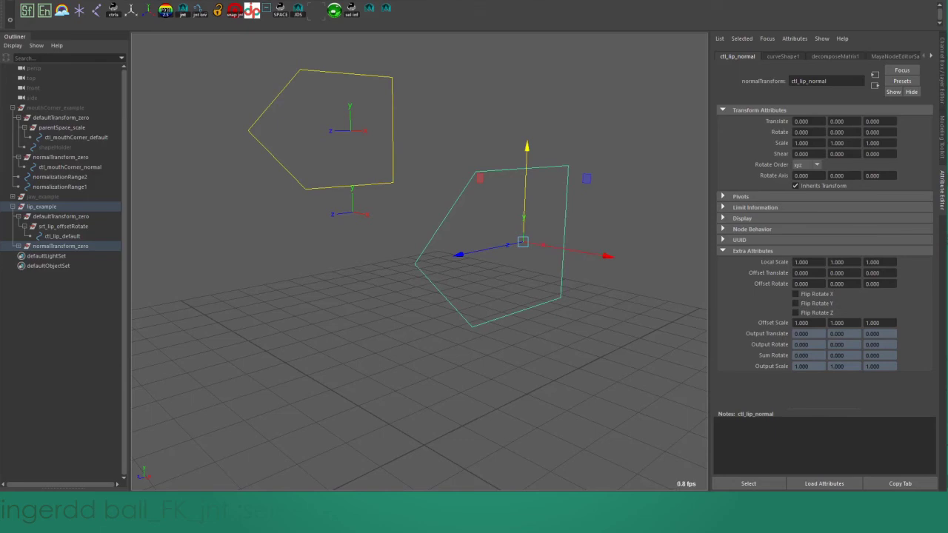
Step: Set the Offset Scale of ctl_lip_normal to 2 in X, Y and Z
scroll(419, 261, "down", 2)
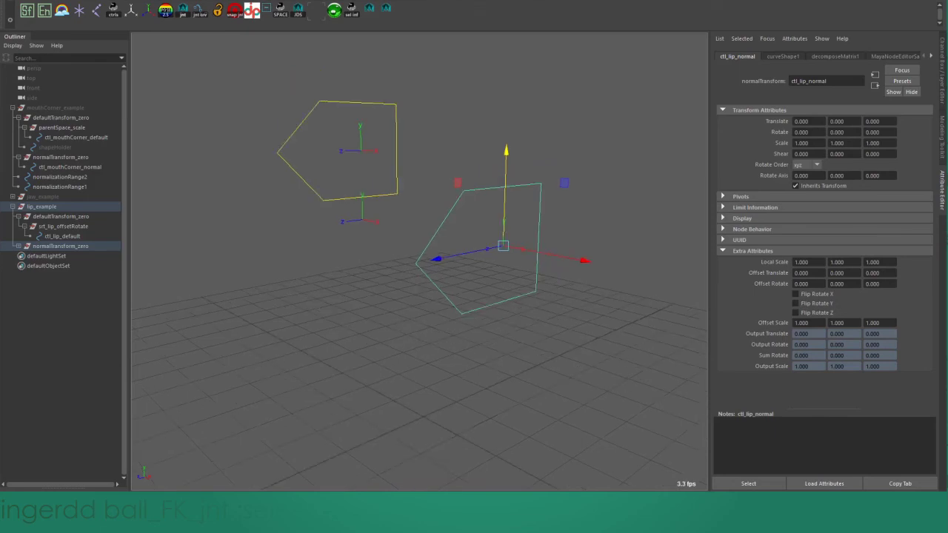
double_click(837, 323)
type("2")
key("Return")
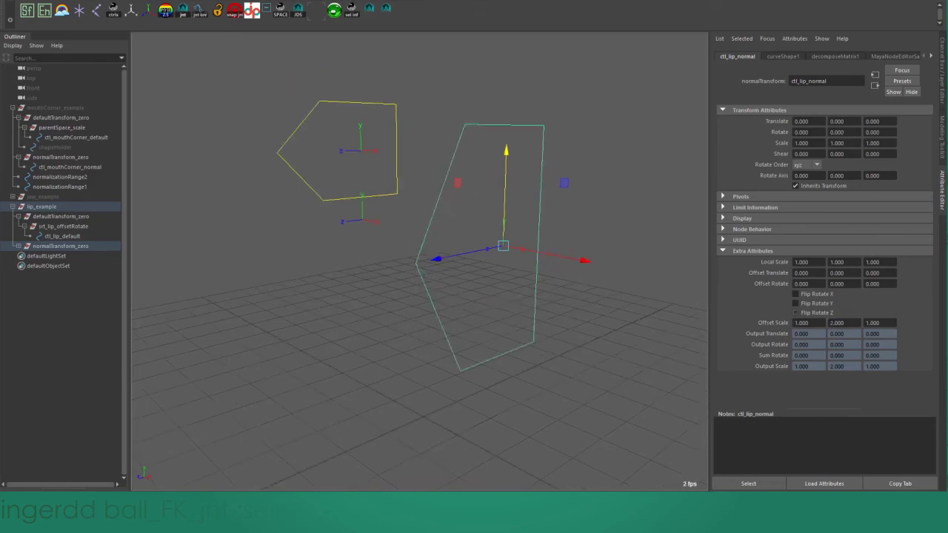
key("Tab")
type("2")
key("Tab")
key("Tab")
type("2")
key("Return")
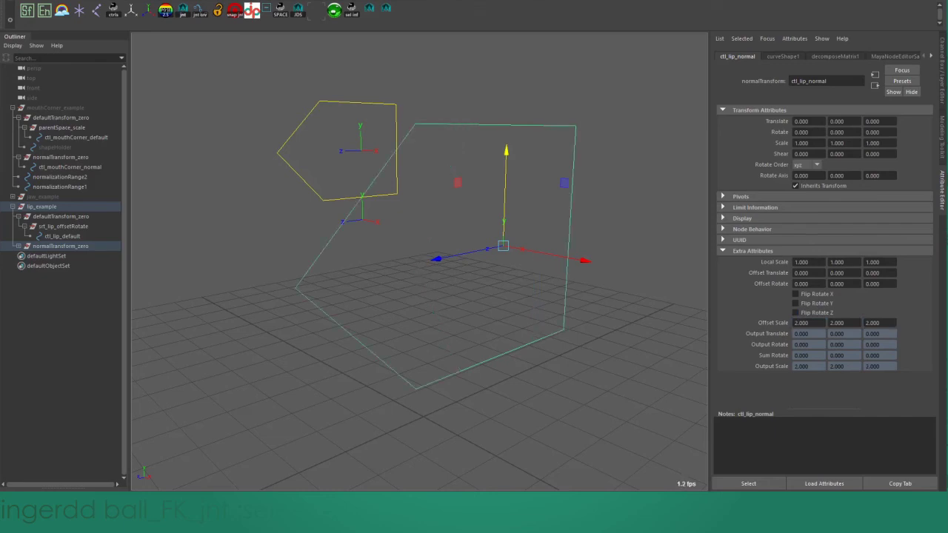
Step: Set the Offset Scale Y of ctl_lip_normal to 0.5 and rotate the control about -34 degrees around X
double_click(838, 323)
type(".5")
key("Return")
left_click_drag(444, 311, 403, 315, "alt")
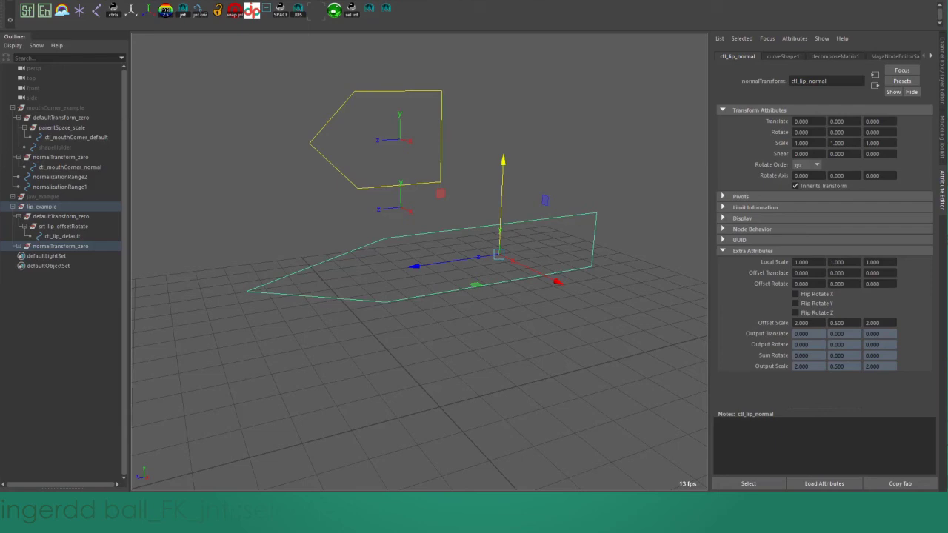
key("e")
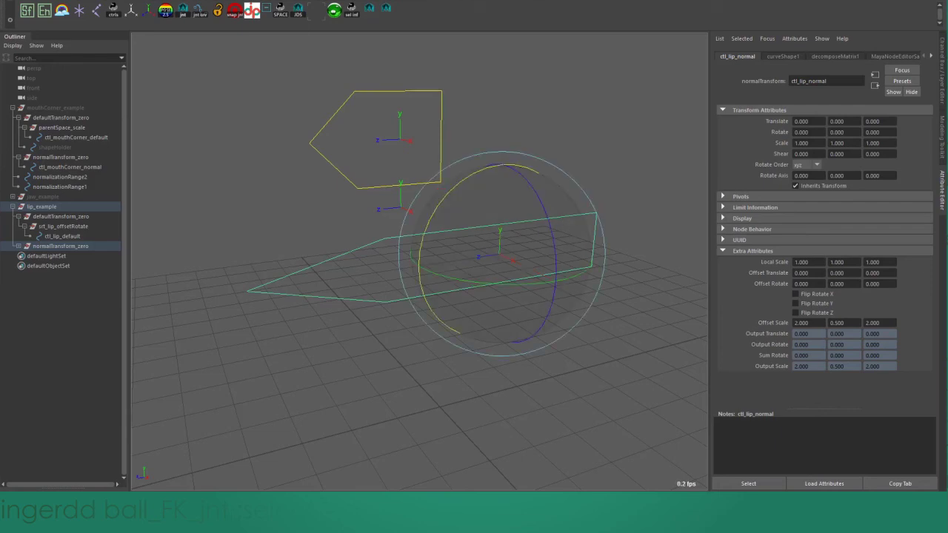
left_click_drag(448, 193, 429, 237)
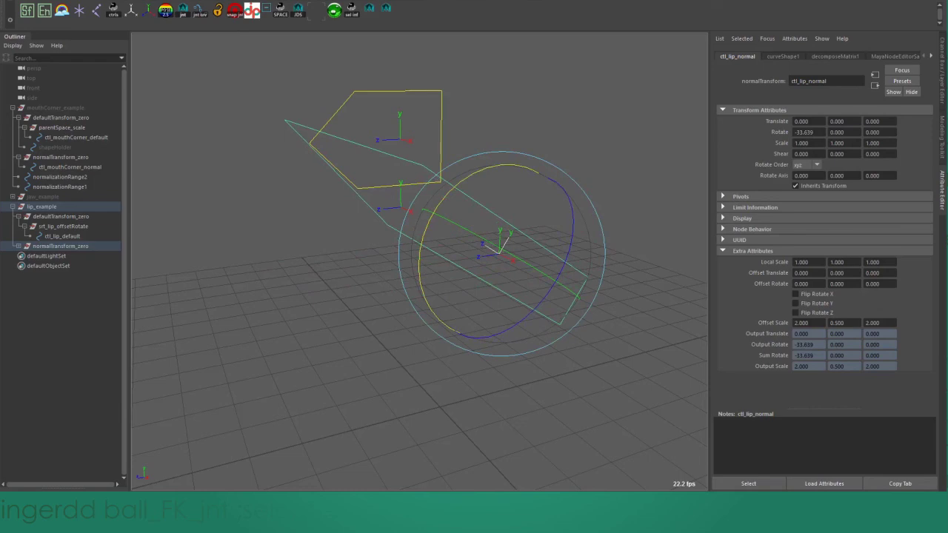
Step: Reset the rotation of ctl_lip_normal to 0 in its channel values
left_click(62, 235)
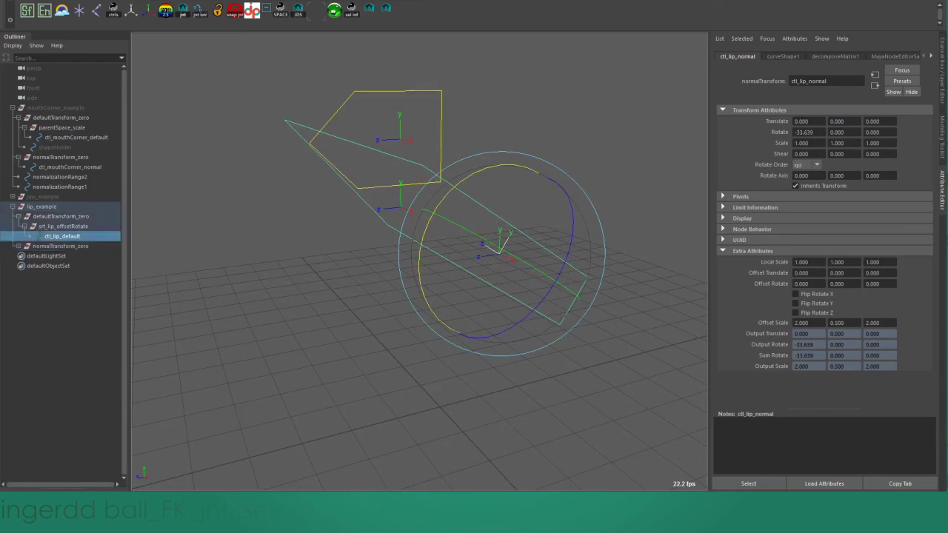
key("w")
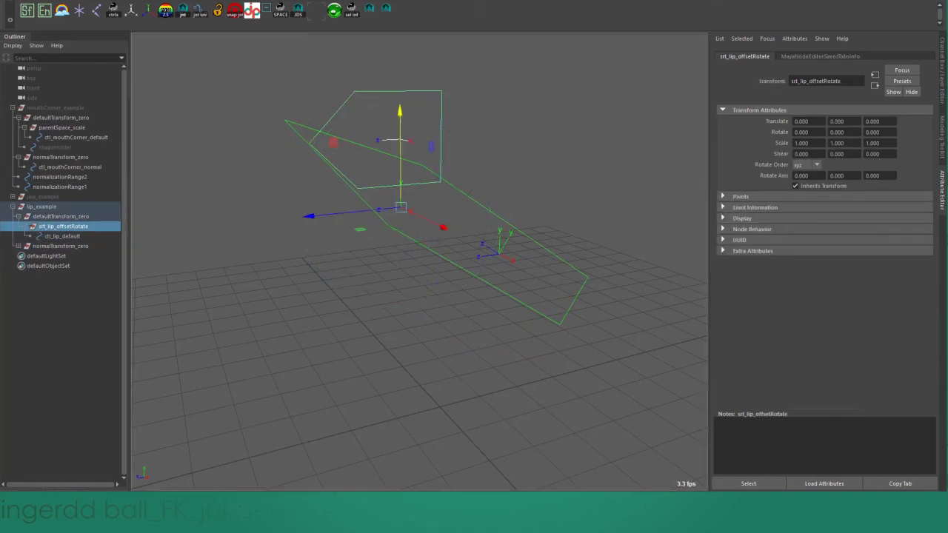
left_click(474, 274, "shift")
key("ctrl+a")
left_click_drag(917, 65, 917, 97)
left_click(482, 97)
Step: Select ctl_lip_default and set its Translate Y to 0
left_click(442, 111)
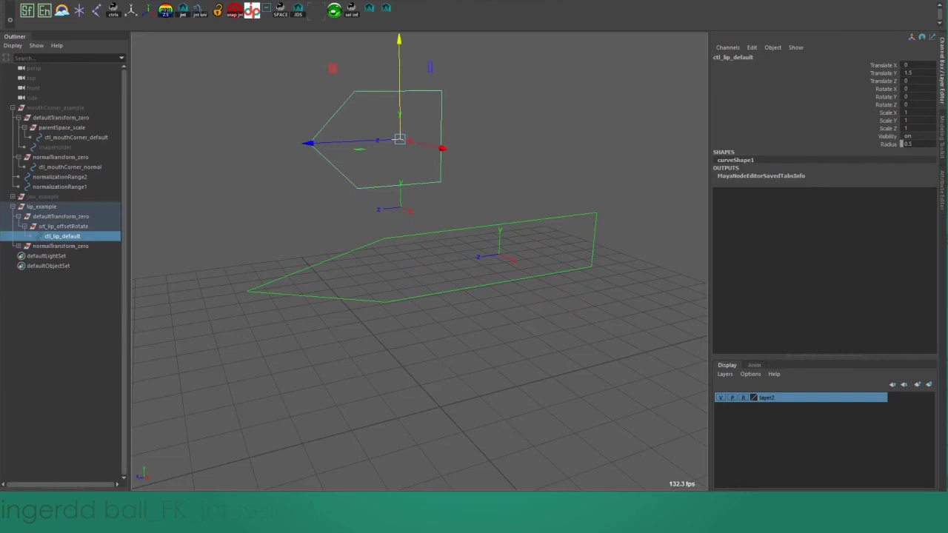
left_click(917, 73)
left_click(594, 235)
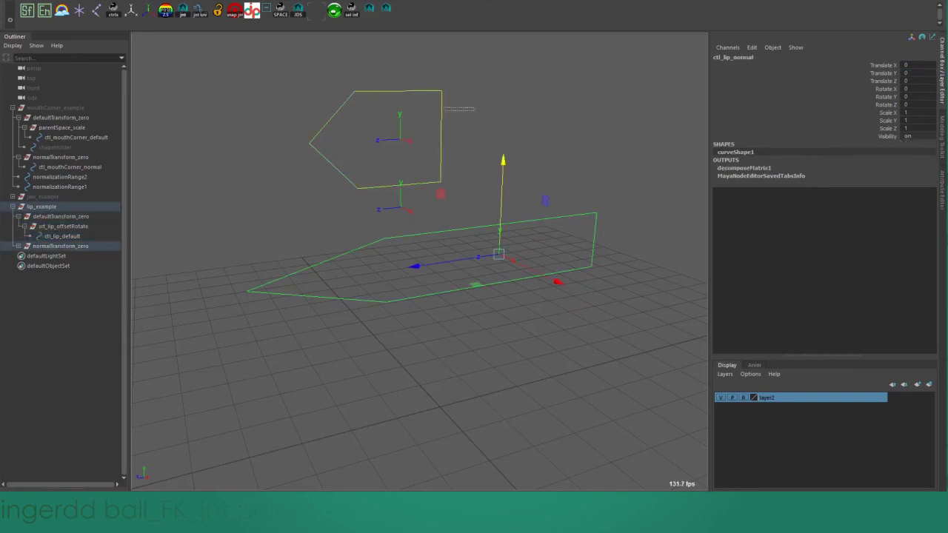
left_click(442, 110)
left_click(917, 72)
type("0")
key("Return")
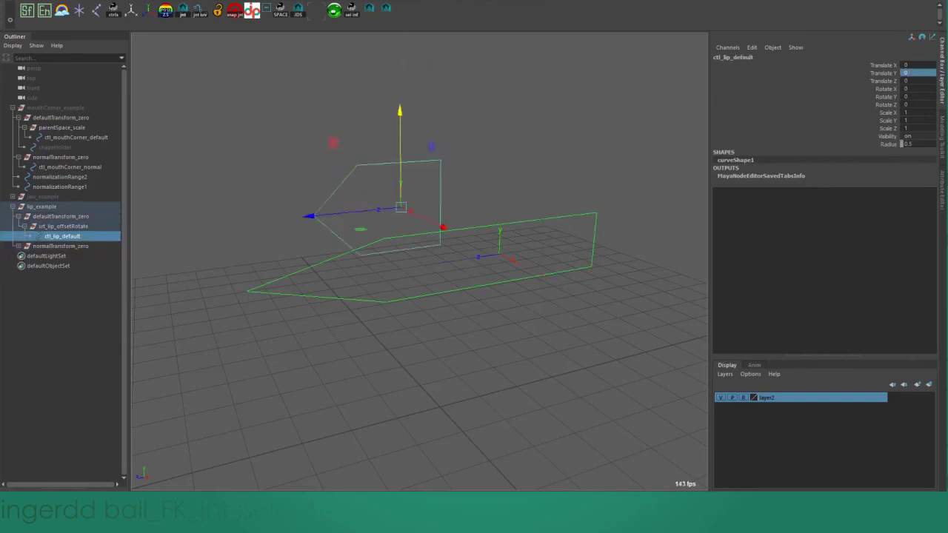
Step: Reset the Offset Scale of ctl_lip_normal to 1 in X, Y and Z, and clear the selection
left_click(595, 235)
key("ctrl+a")
double_click(837, 323)
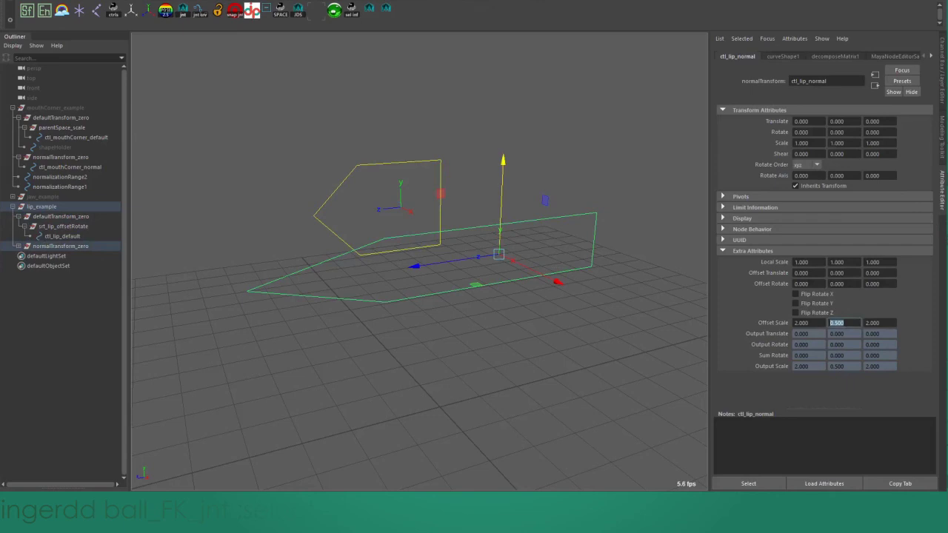
type("0")
key("Tab")
type("0")
key("Tab")
type("1")
key("Tab")
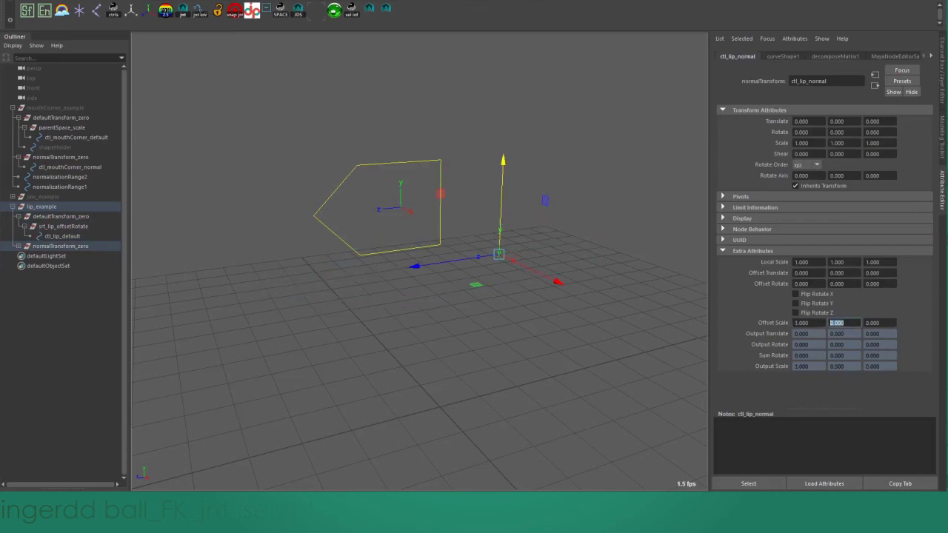
type("1")
key("Tab")
type("1")
key("Tab")
left_click(441, 194)
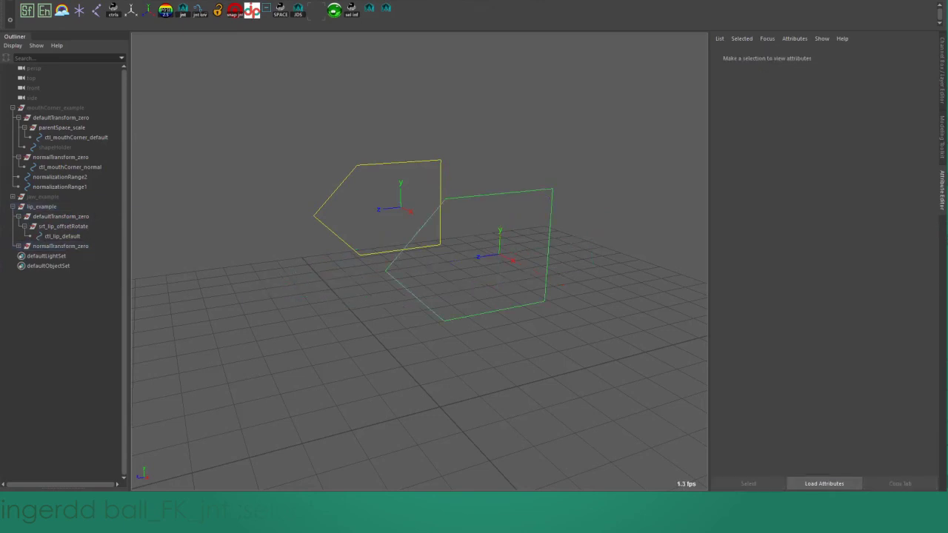
Step: Select ctl_lip_default and rotate it about -42 degrees around X
left_click_drag(441, 194, 518, 172, "alt")
left_click(479, 171)
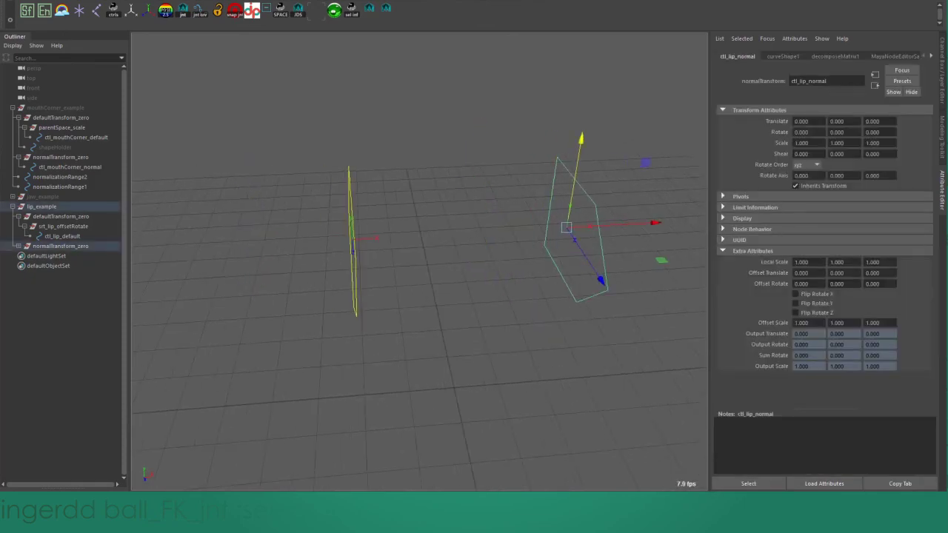
left_click(353, 222)
left_click_drag(353, 222, 182, 199, "alt")
middle_click_drag(370, 222, 373, 251, "alt")
right_click_drag(373, 251, 433, 251, "alt")
key("e")
left_click_drag(415, 191, 492, 182)
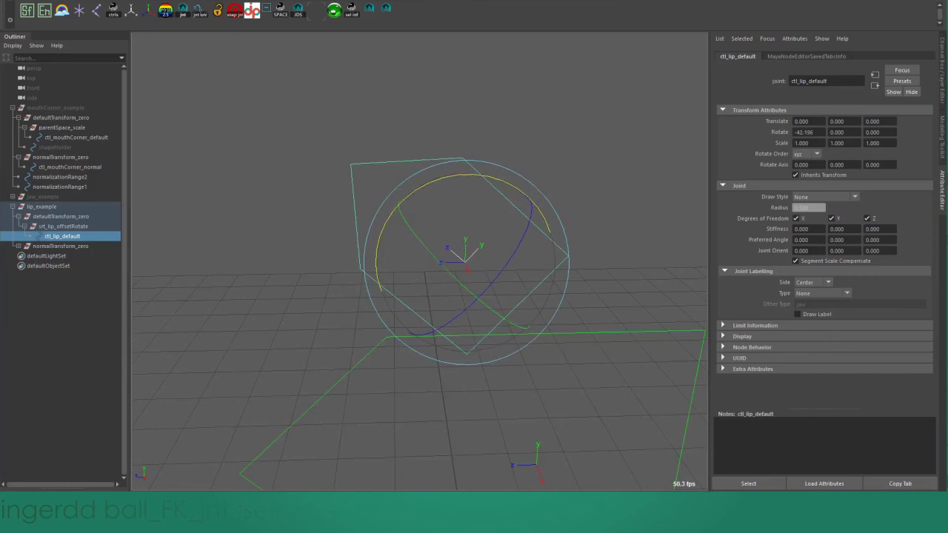
Step: Move ctl_lip_default up about 1.1 units in Y and scale it uniformly to about 1.4
key("w")
left_click_drag(463, 235, 511, 182)
key("r")
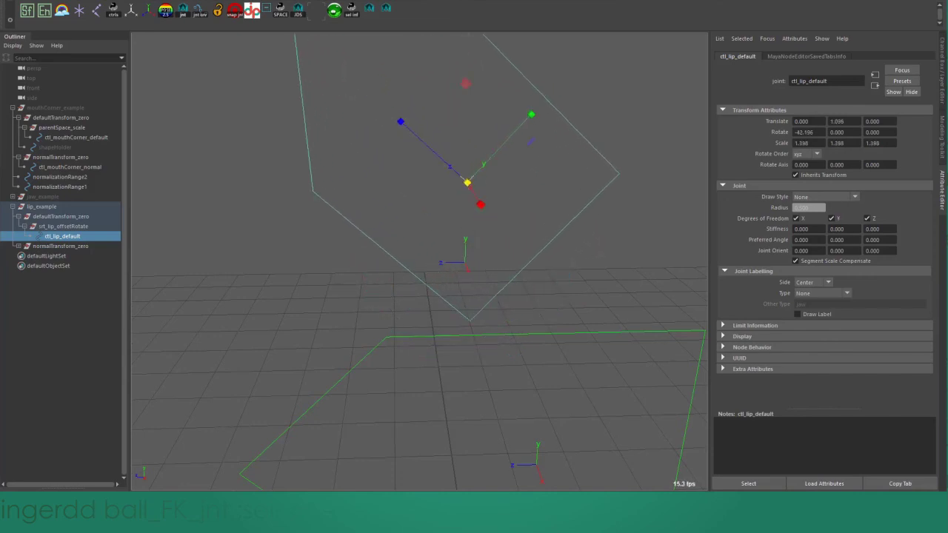
Step: Select the parent group srt_lip_offsetRotate and move it up about 0.86 units in Y
key("Up")
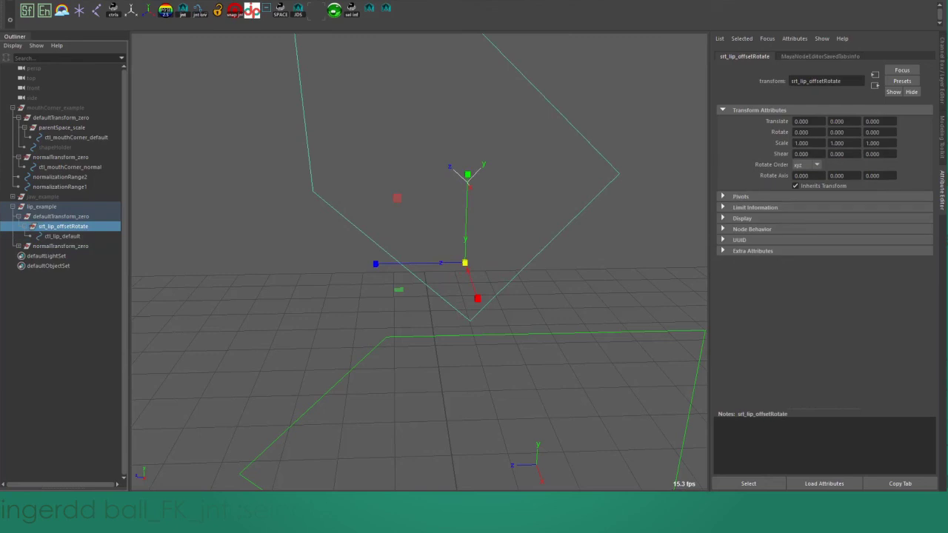
scroll(420, 262, "down", 2)
key("w")
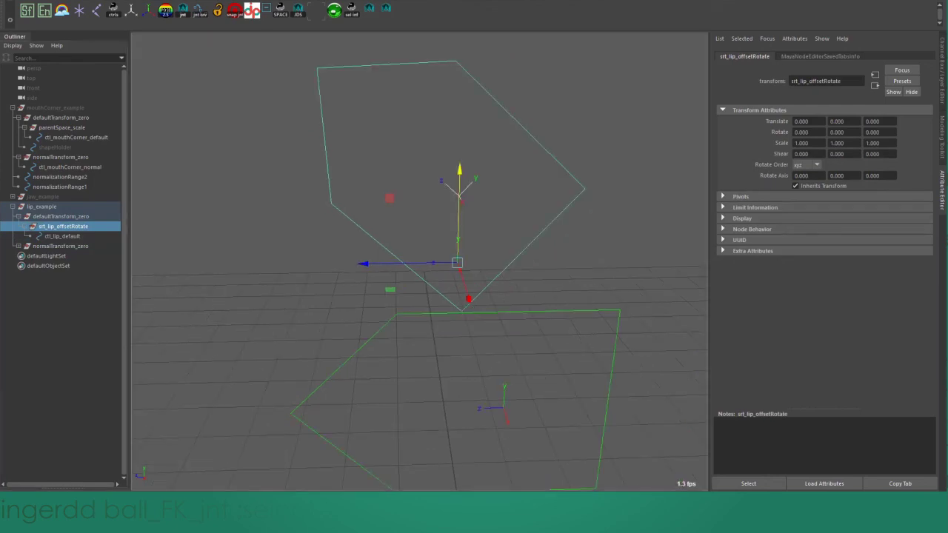
left_click_drag(459, 171, 460, 119)
Step: Rotate srt_lip_offsetRotate to about -38 degrees around X and scale the group
key("e")
left_click_drag(460, 178, 477, 176)
left_click_drag(475, 125, 519, 148)
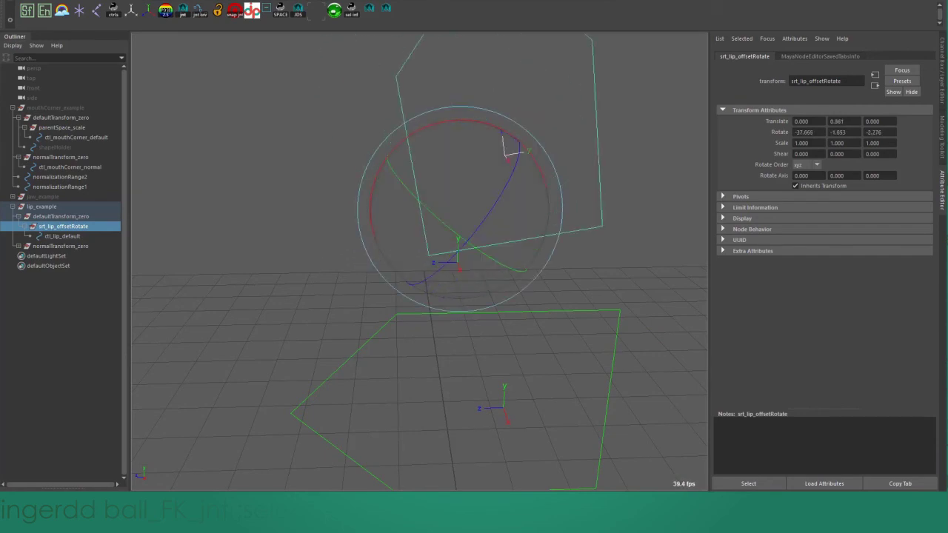
key("r")
mouse_move(458, 211)
left_mouse_down()
mouse_move(490, 211)
mouse_move(472, 211)
left_mouse_up()
scroll(459, 222, "down", 5)
left_click_drag(369, 180, 460, 211)
Step: Undo the scaling and rotation of srt_lip_offsetRotate
key("ctrl+z")
key("ctrl+z")
key("ctrl+z")
key("ctrl+z")
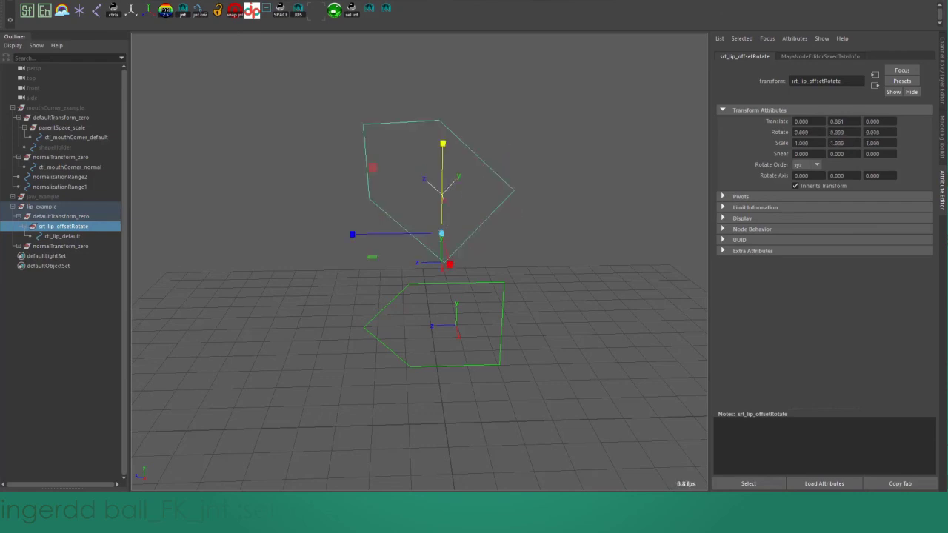
Step: Undo the upward move of srt_lip_offsetRotate
key("ctrl+z")
key("ctrl+z")
key("ctrl+z")
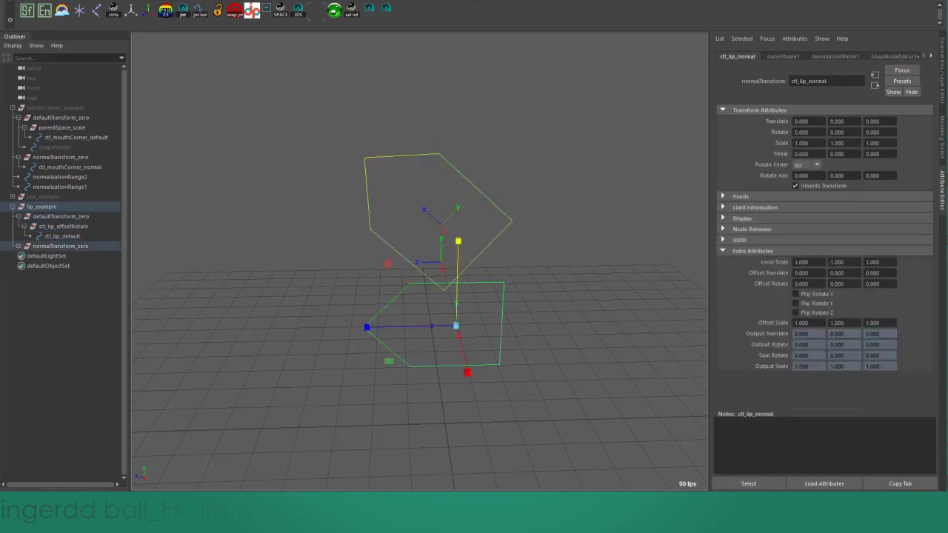
Step: Try moving ctl_lip_normal up to about 4.87 units in Y, and undo the move
middle_click_drag(444, 311, 427, 236, "alt")
scroll(427, 237, "up", 2)
scroll(419, 261, "down", 3)
key("w")
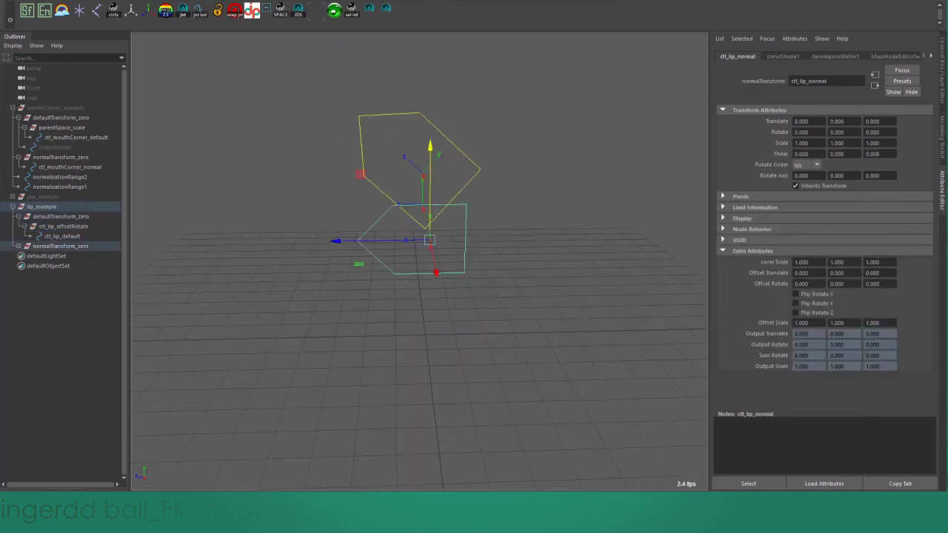
middle_click_drag(419, 262, 460, 309, "alt")
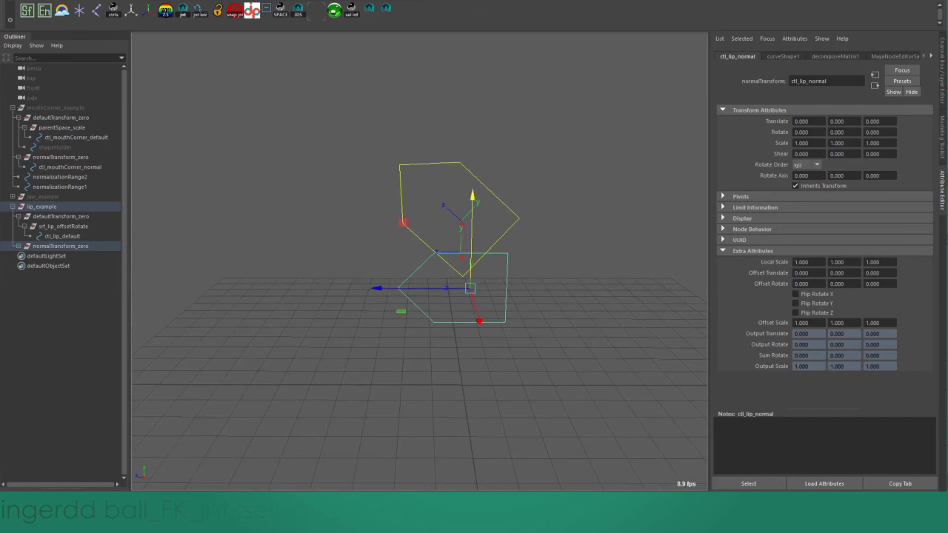
left_click_drag(469, 288, 470, 209)
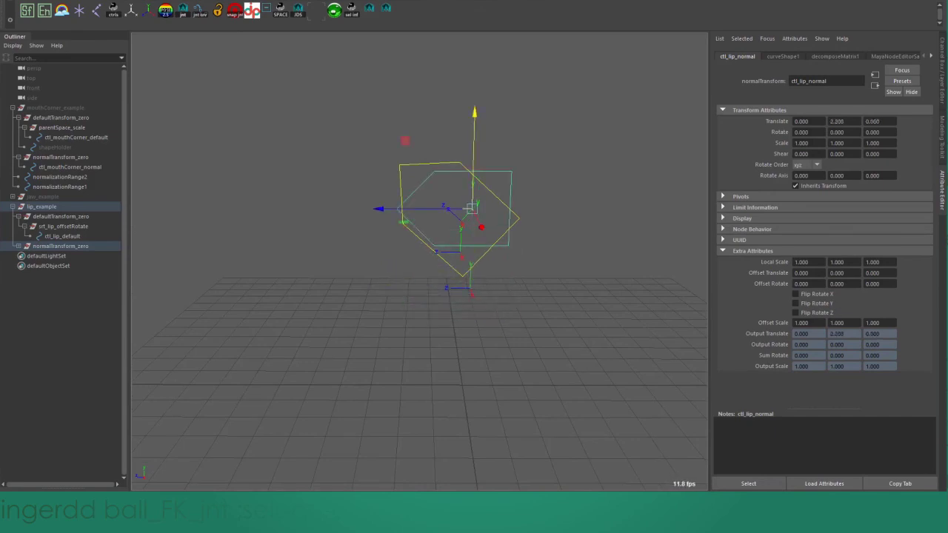
middle_click_drag(471, 208, 485, 257, "alt")
left_click_drag(486, 257, 495, 171)
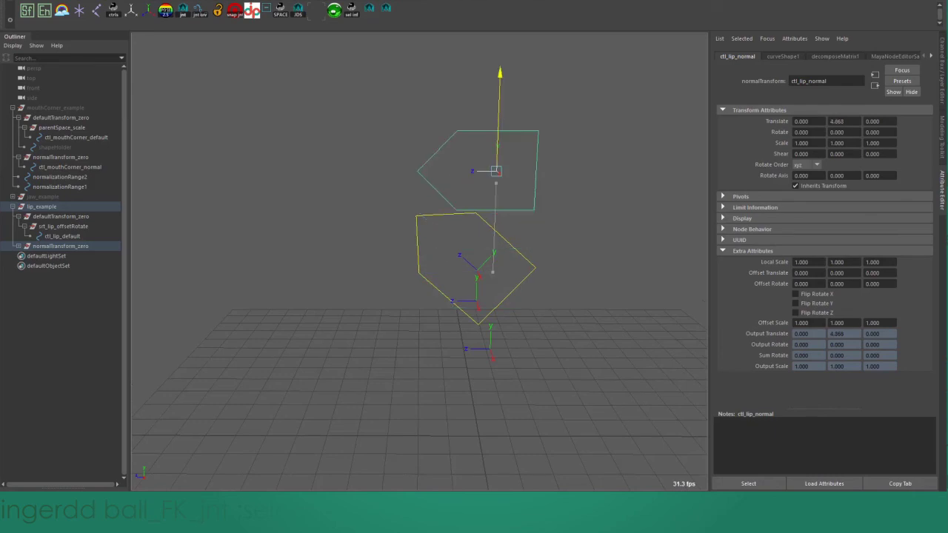
key("ctrl+z")
key("ctrl+z")
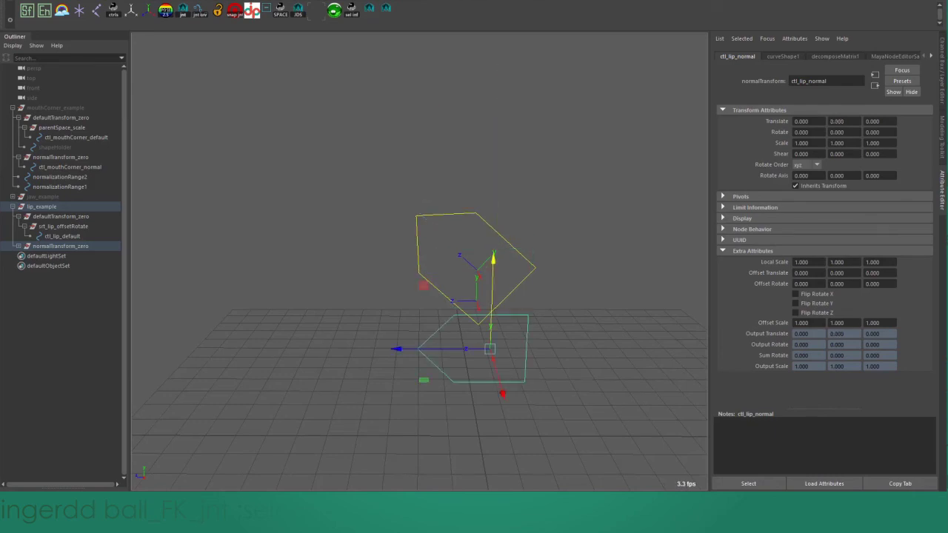
Step: Set the Offset Translate Y of ctl_lip_normal to 4
double_click(801, 273)
key("Tab")
type("4")
key("Return")
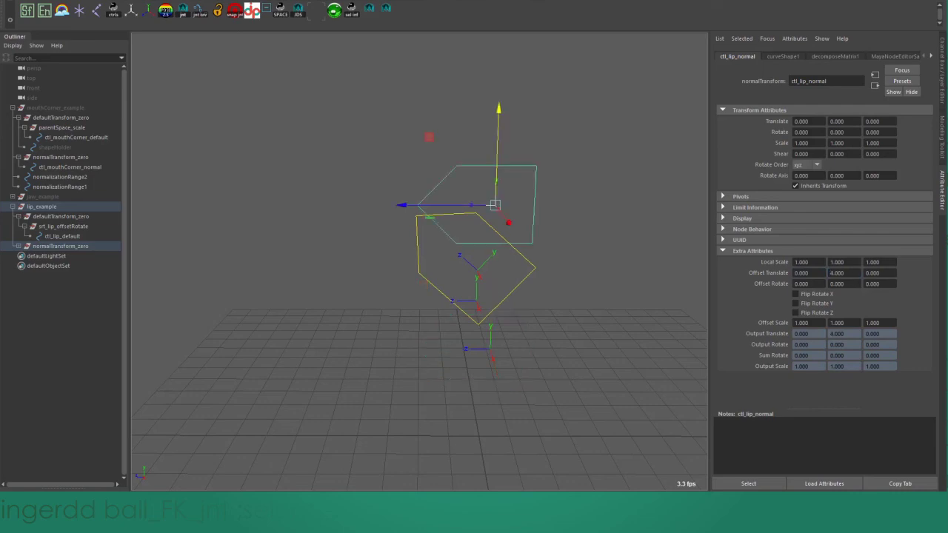
Step: Try a Local Scale X of 2 on ctl_lip_normal and return it to 1
double_click(802, 262)
type("2")
key("Return")
double_click(801, 262)
type("1")
key("Return")
Step: Set the Translate X of ctl_lip_normal to 2 and view both lip controls from an angle
double_click(802, 121)
type("2")
key("Return")
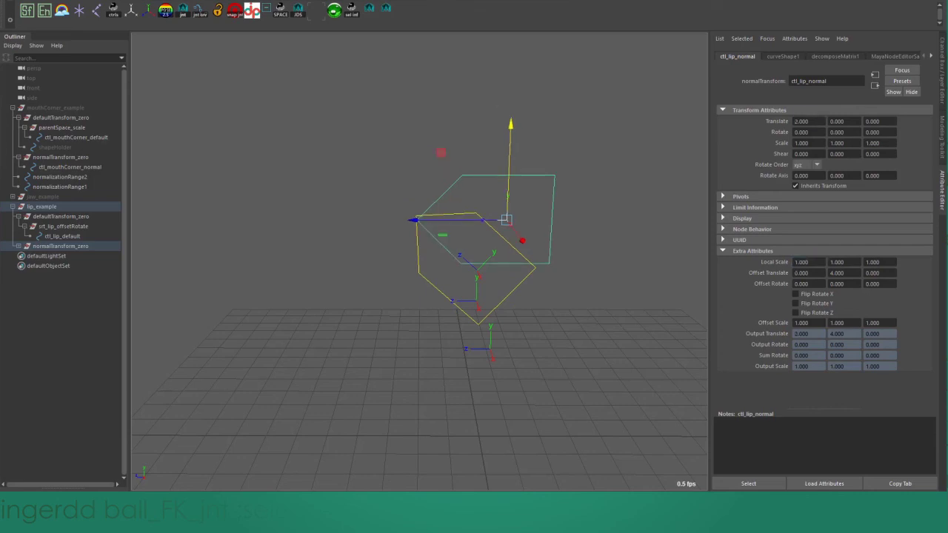
left_click_drag(415, 281, 563, 315, "alt")
middle_click_drag(563, 314, 441, 330, "alt")
mouse_move(440, 329)
left_mouse_down("alt")
mouse_move(415, 345)
mouse_move(437, 330)
left_mouse_up("alt")
left_click_drag(651, 305, 660, 305, "alt")
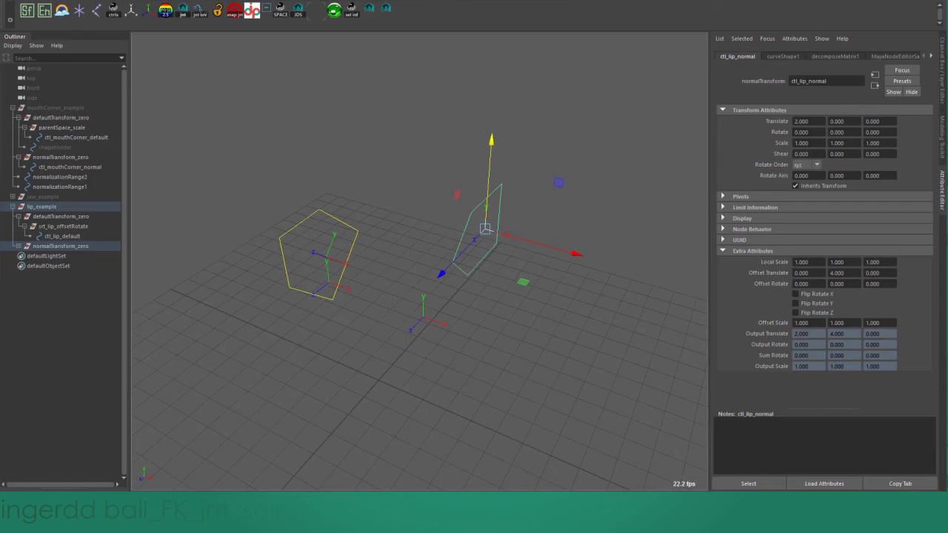
Step: Set the Offset Rotate Y of ctl_lip_normal to 45
double_click(838, 284)
type("45")
key("Return")
scroll(420, 260, "up", 3)
middle_click_drag(420, 261, 389, 273, "alt")
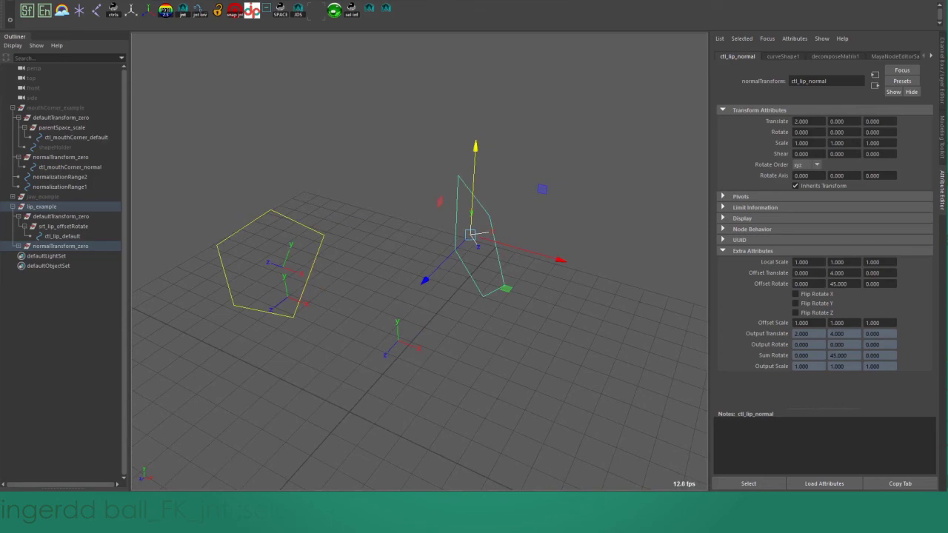
Step: Set the Rotate X of ctl_lip_normal to 45 and inspect its orientation from several angles
double_click(802, 133)
type("45")
key("Return")
scroll(420, 262, "up", 5)
mouse_move(420, 261)
left_mouse_down("alt")
mouse_move(296, 252)
mouse_move(414, 259)
left_mouse_up("alt")
scroll(419, 261, "down", 3)
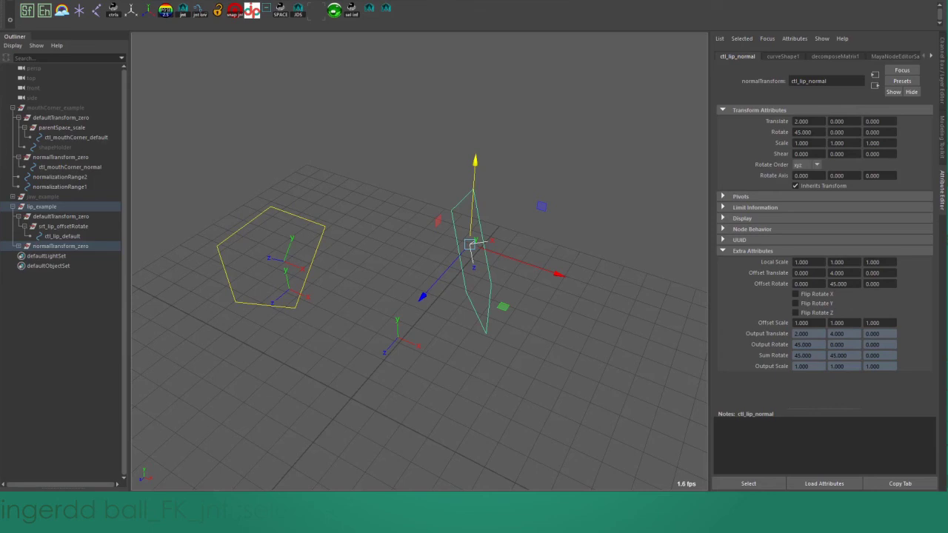
left_click_drag(419, 262, 390, 262, "alt")
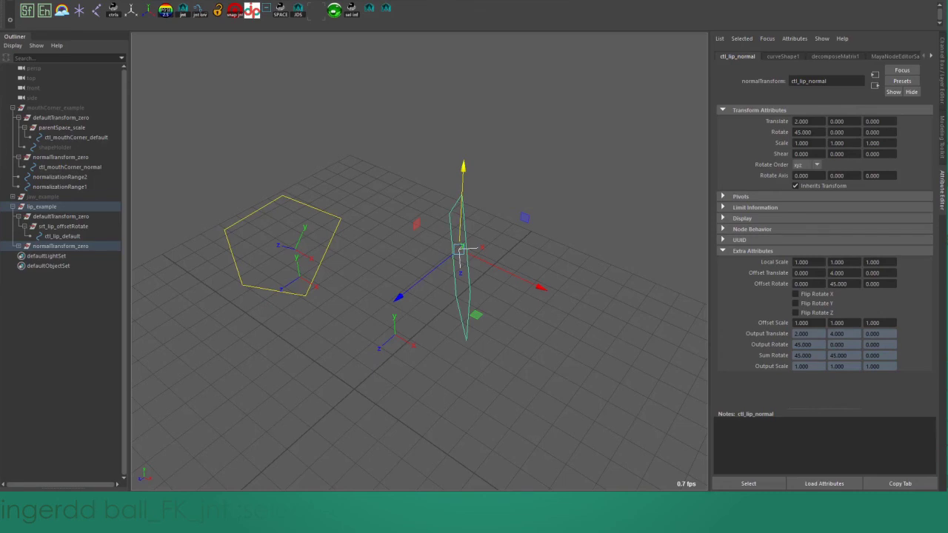
left_click_drag(419, 262, 373, 244, "alt")
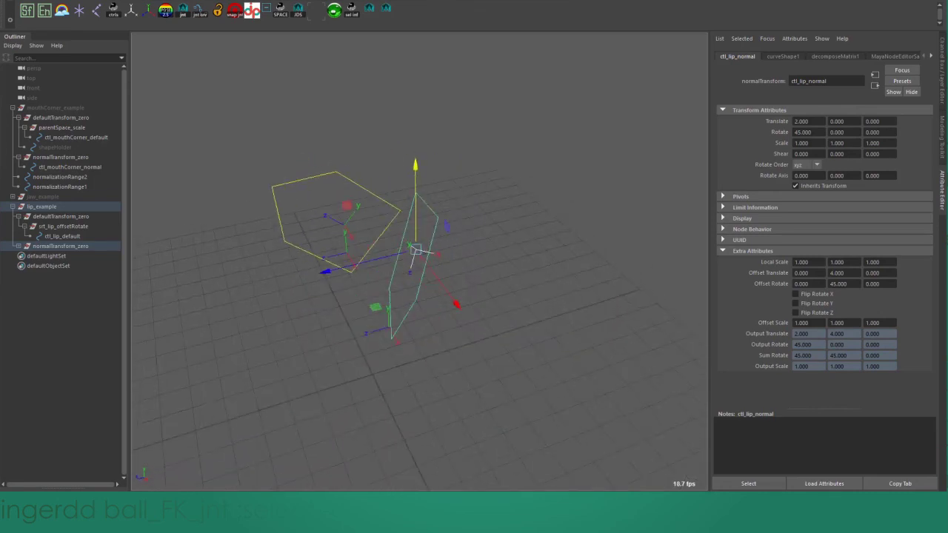
Step: Set the Offset Scale Y of ctl_lip_normal to 2
double_click(844, 323)
type("2")
key("Return")
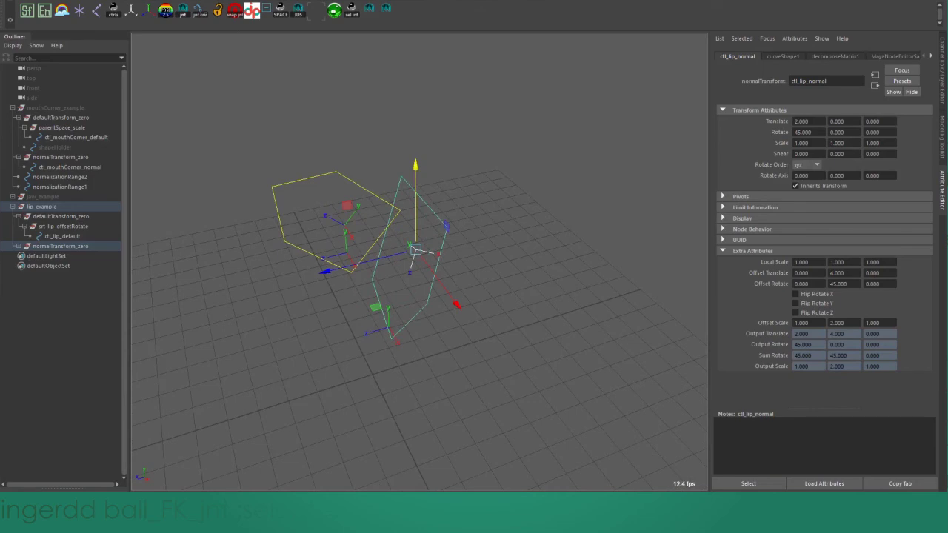
Step: Try a Scale X of 4 on ctl_lip_normal and view the shape from the opposite side
double_click(839, 143)
double_click(802, 143)
type("4")
key("Return")
left_click_drag(474, 296, 281, 266, "alt")
middle_click_drag(281, 267, 359, 307, "alt")
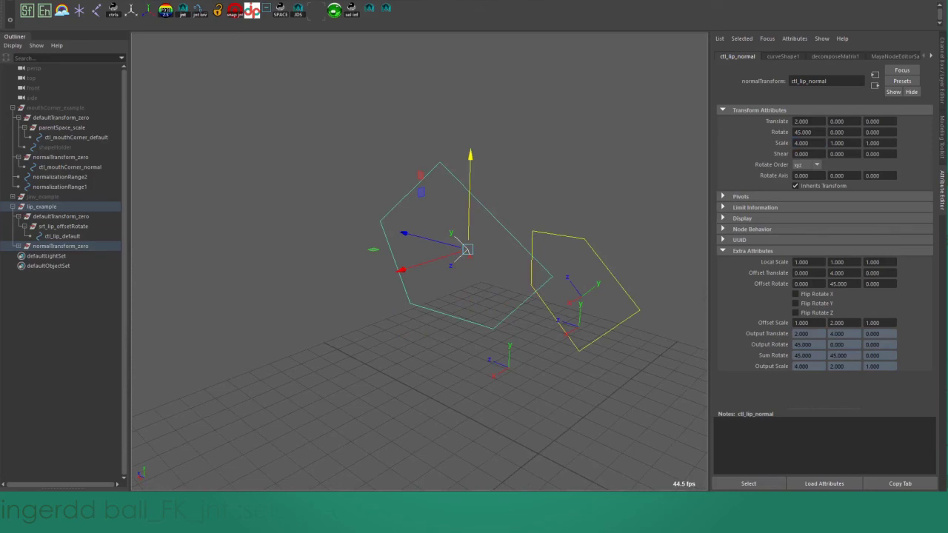
Step: Reset the Scale X of ctl_lip_normal to 1 and set its Scale Z to 4
double_click(802, 143)
type("1")
key("Return")
left_click_drag(355, 296, 496, 277, "alt")
double_click(873, 143)
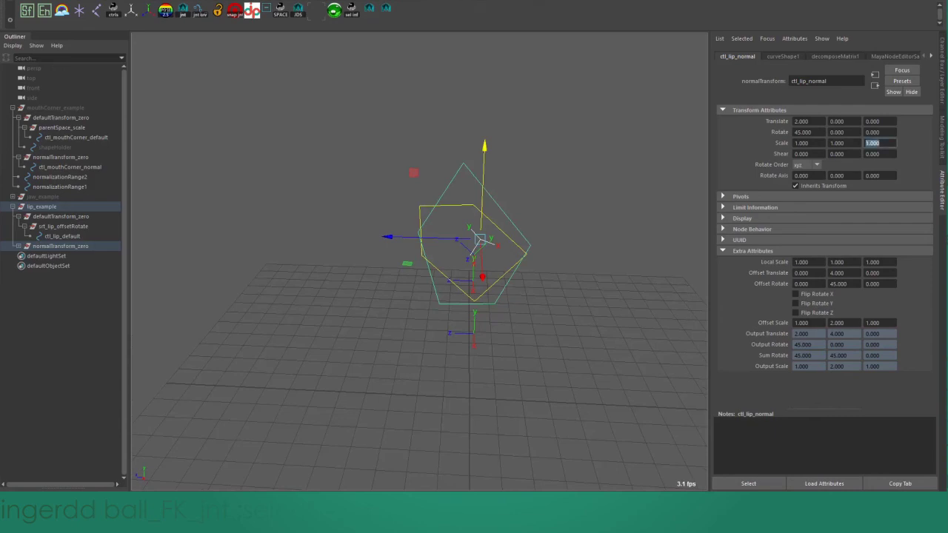
type("4")
key("Return")
left_click_drag(518, 289, 414, 274, "alt")
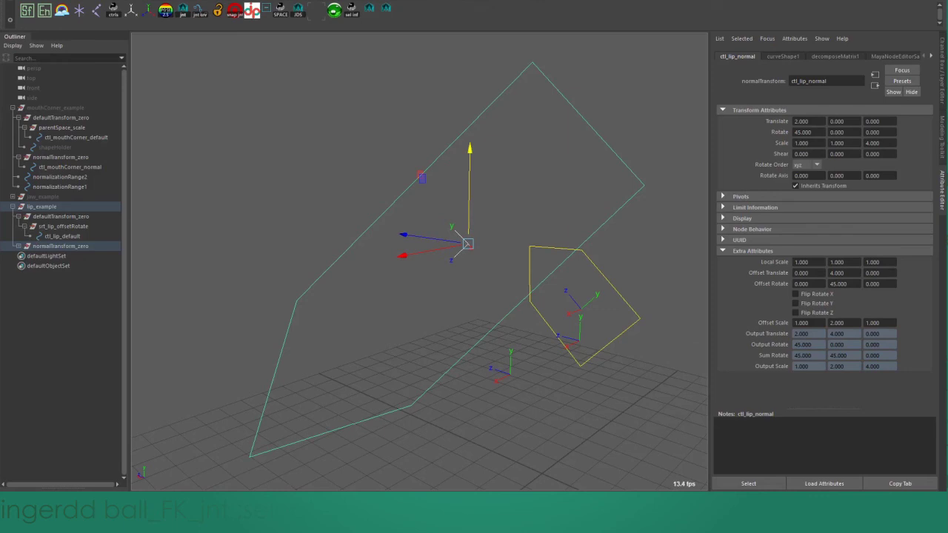